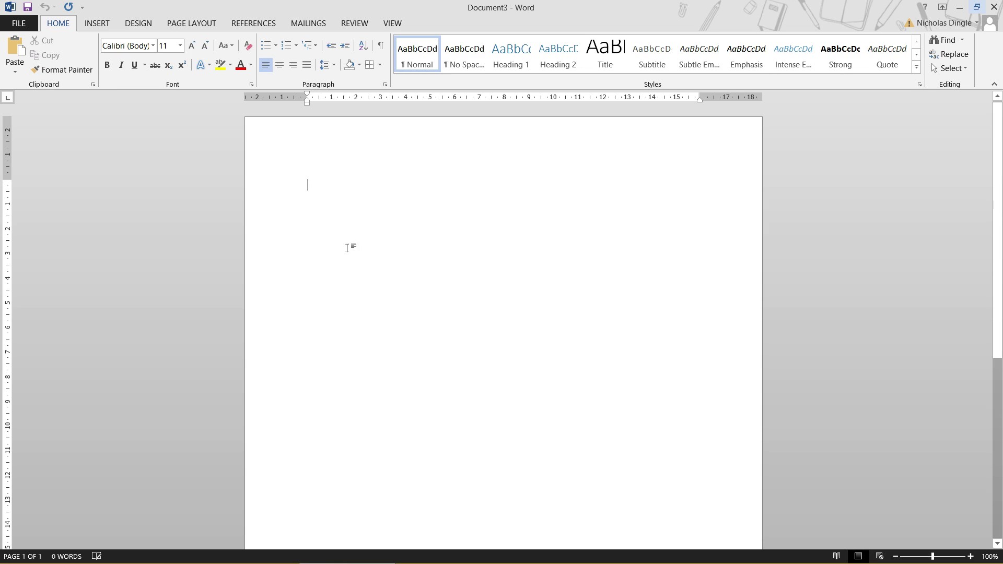
- Type 'Document Title' on the first line of the blank page
type("Docume")
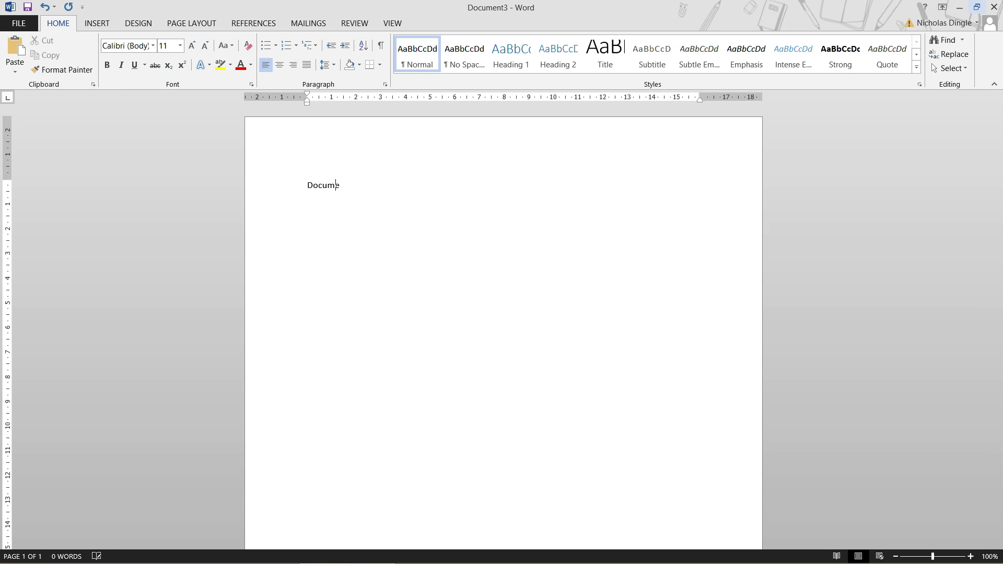
type("nt Title")
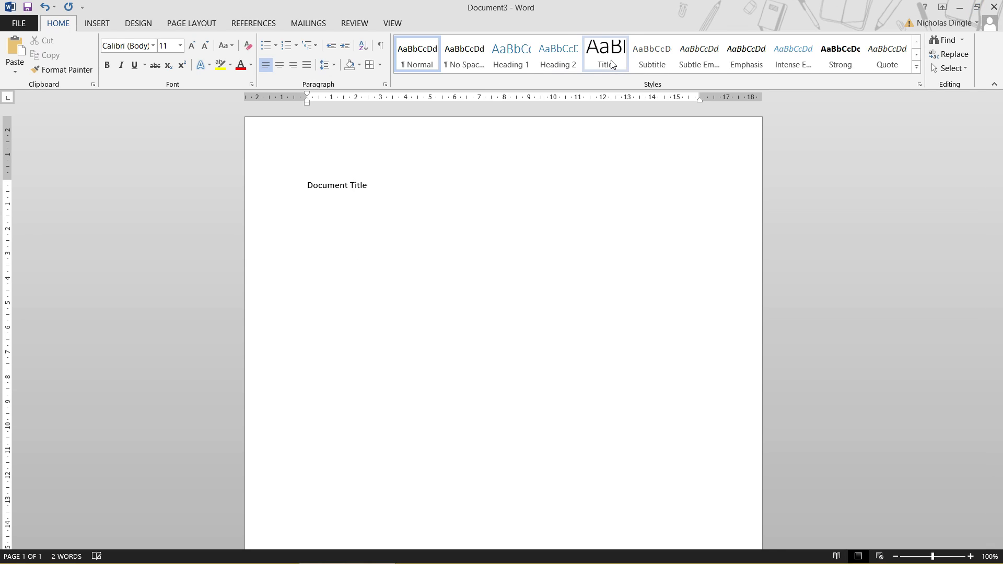
- Apply the Title style to the 'Document Title' line and bring up the Insert tab
left_click(605, 57)
key("Return")
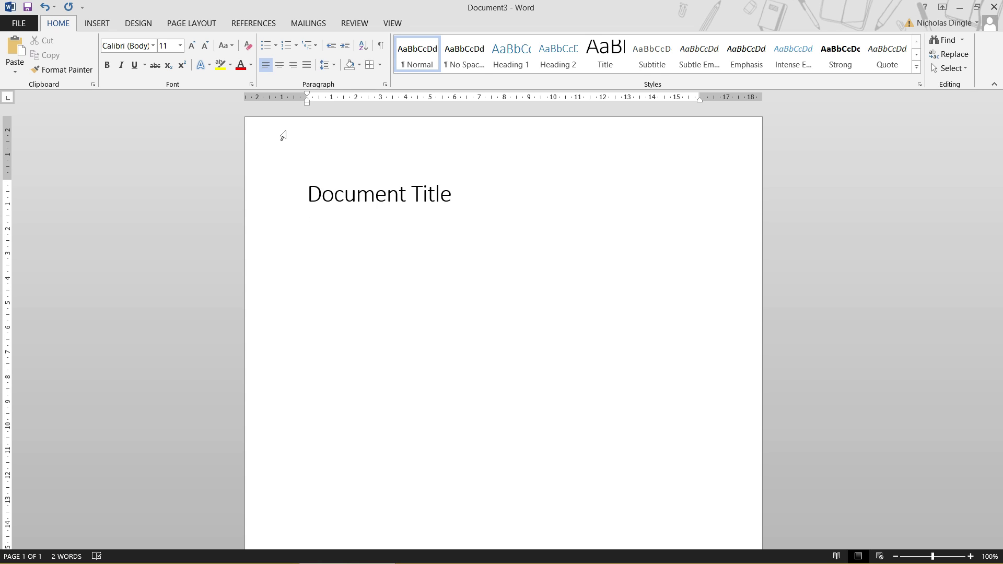
key("BackSpace")
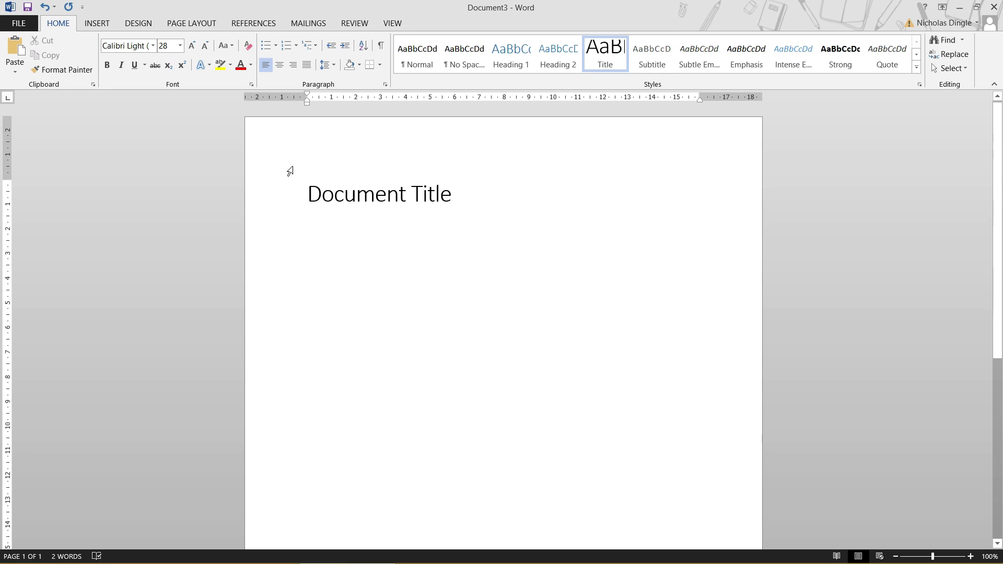
left_click(97, 23)
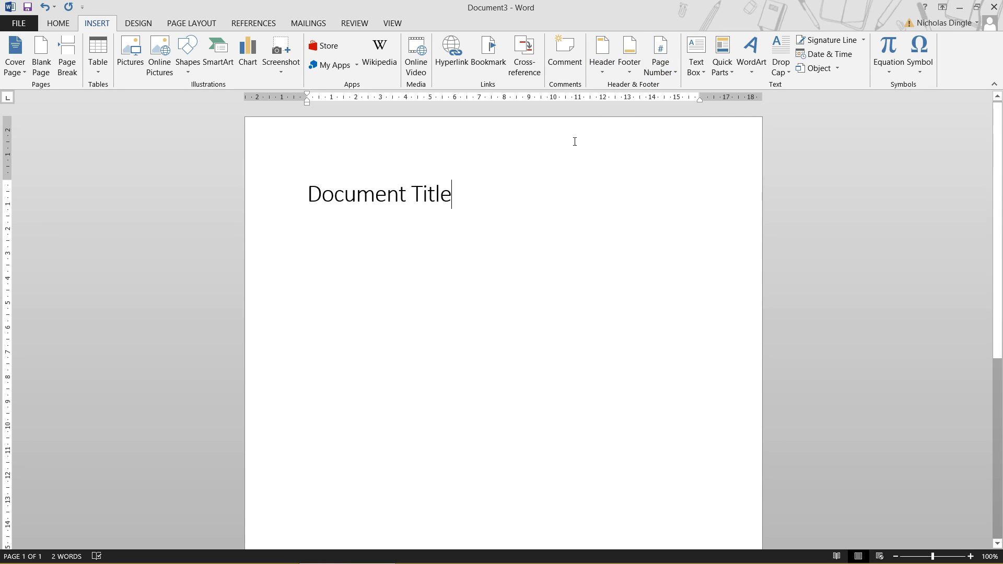
- Insert the Blank (Three Columns) header from the Header gallery
left_click(608, 58)
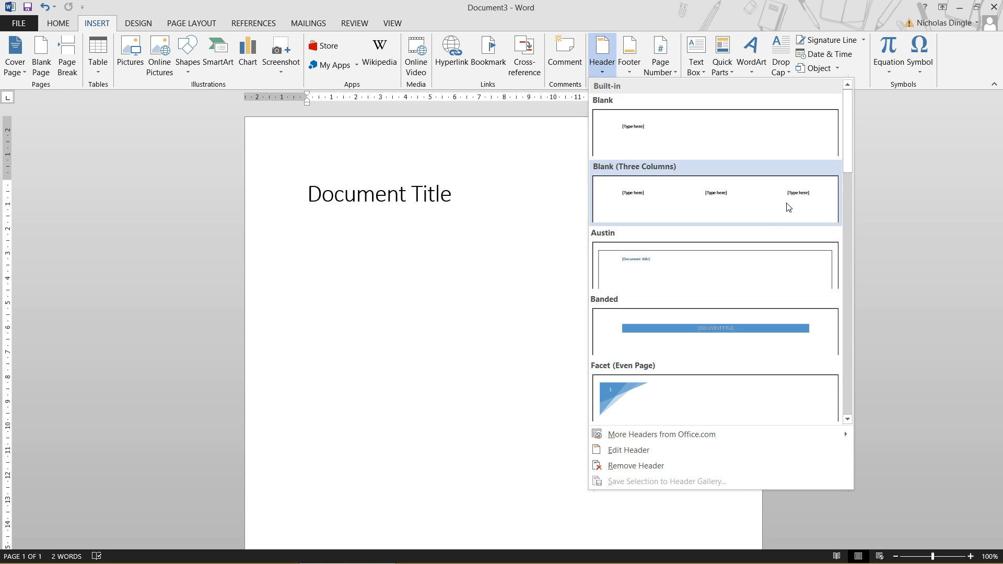
mouse_move(851, 152)
left_mouse_down()
mouse_move(848, 216)
mouse_move(848, 147)
left_mouse_up()
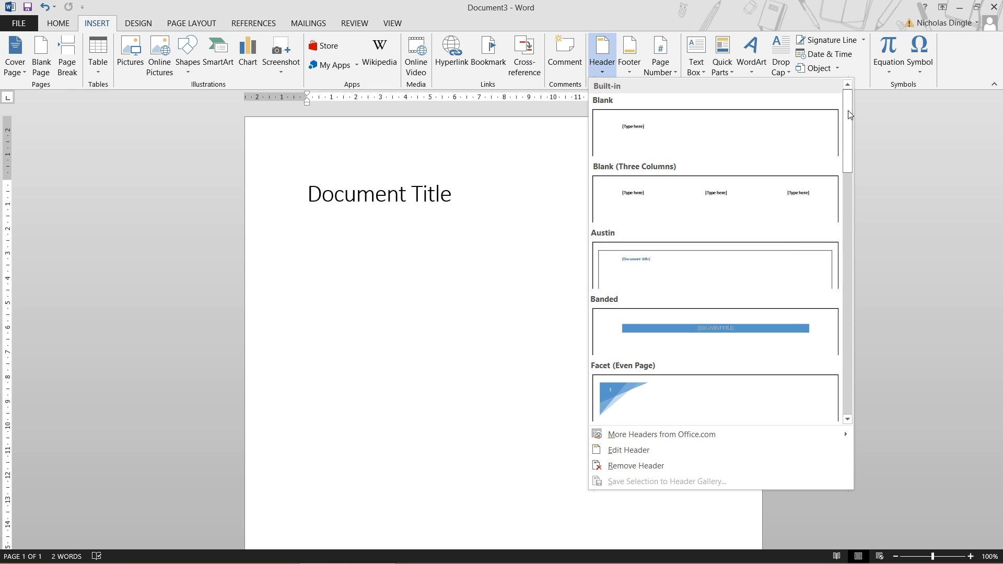
left_click_drag(848, 110, 848, 199)
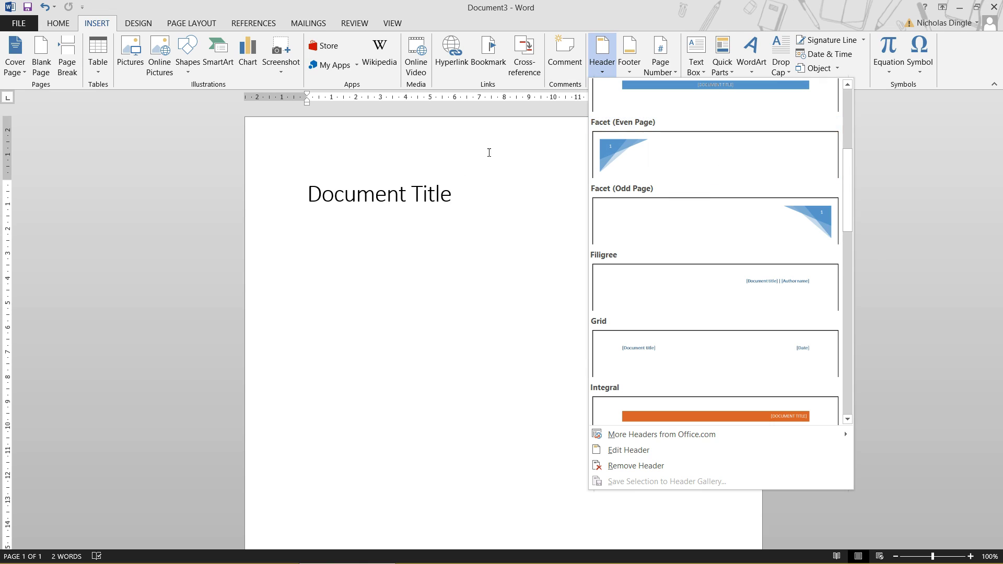
left_click_drag(850, 200, 826, 143)
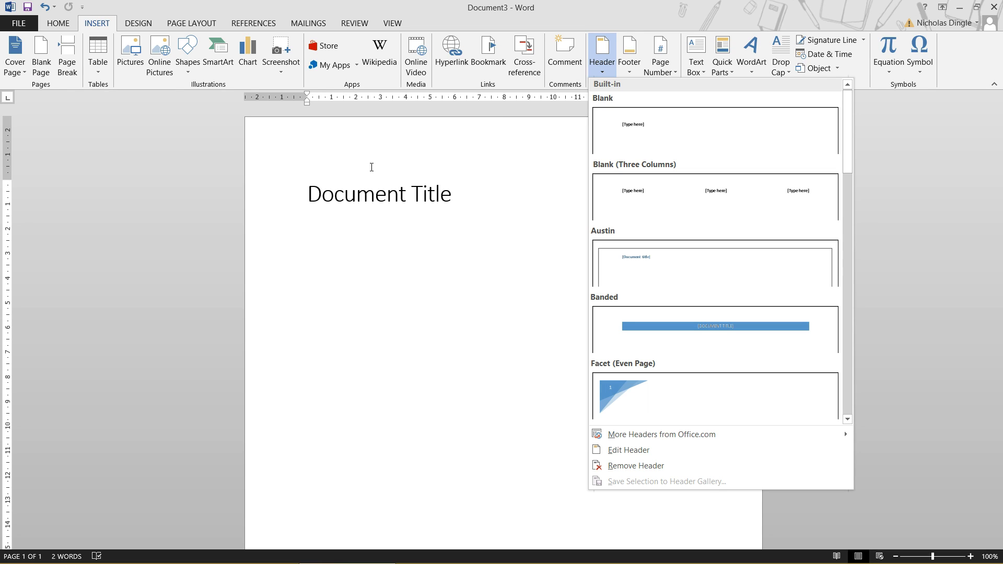
left_click(655, 196)
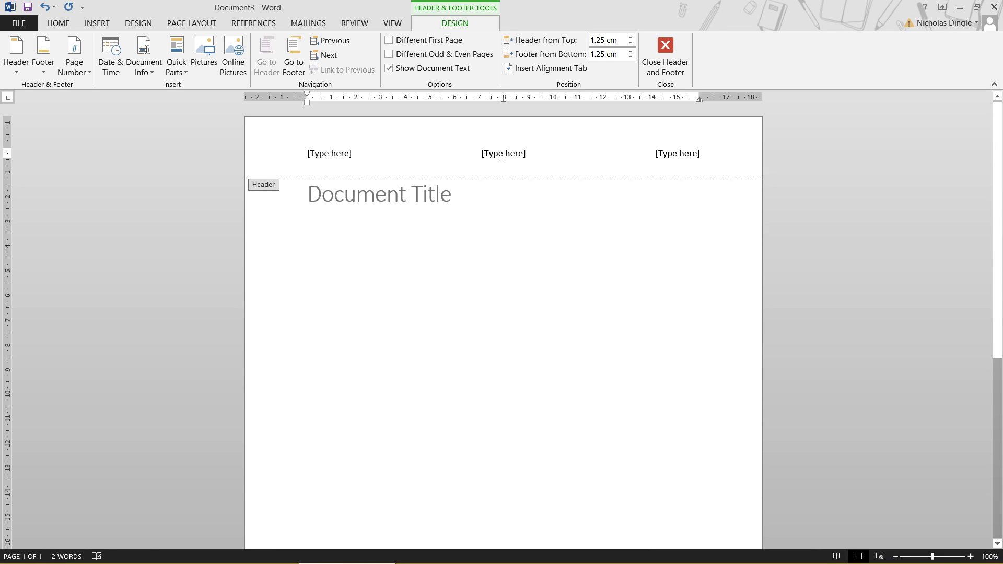
left_click(344, 148)
left_click(506, 151)
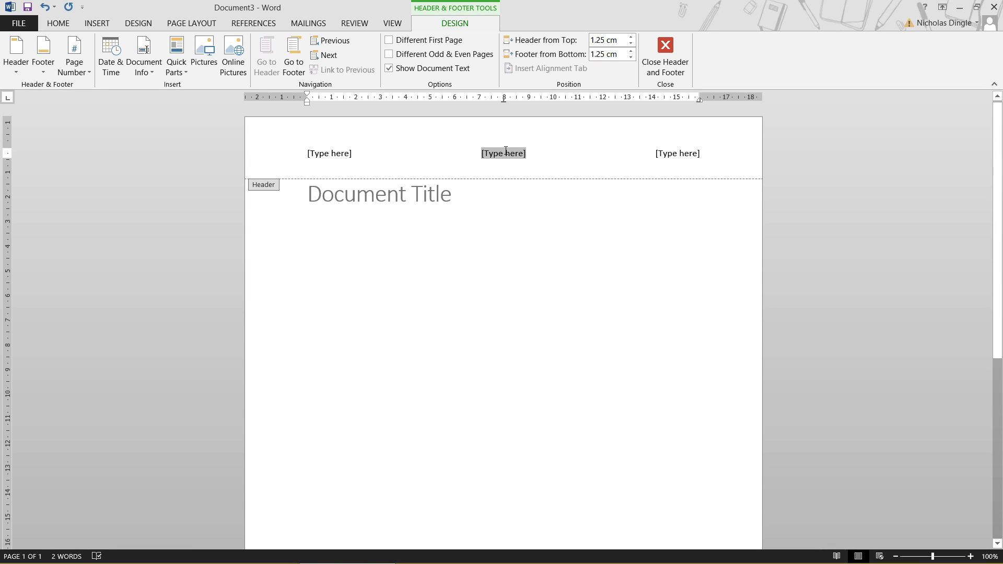
left_click(686, 153)
left_click(512, 153)
left_click(327, 154)
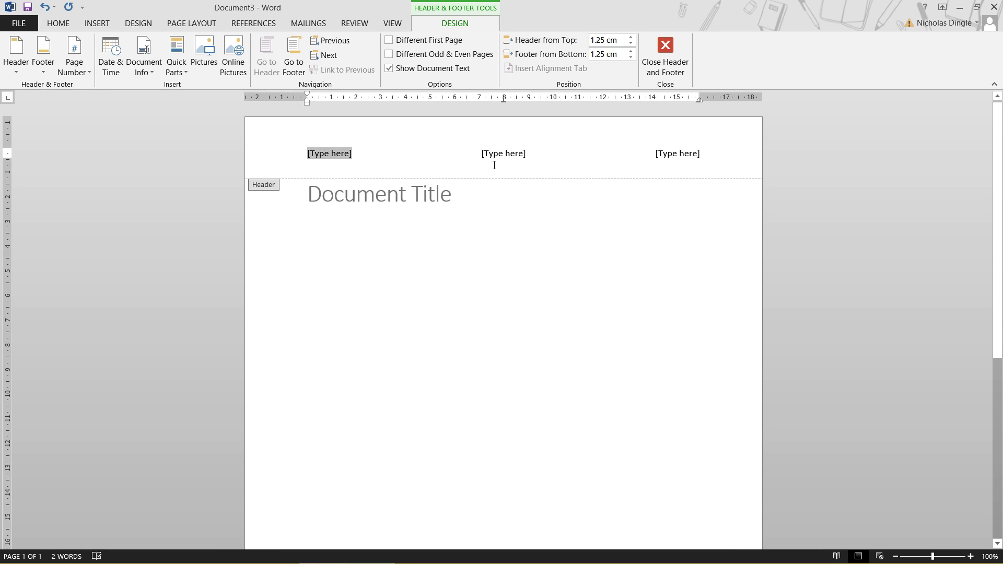
type("Do")
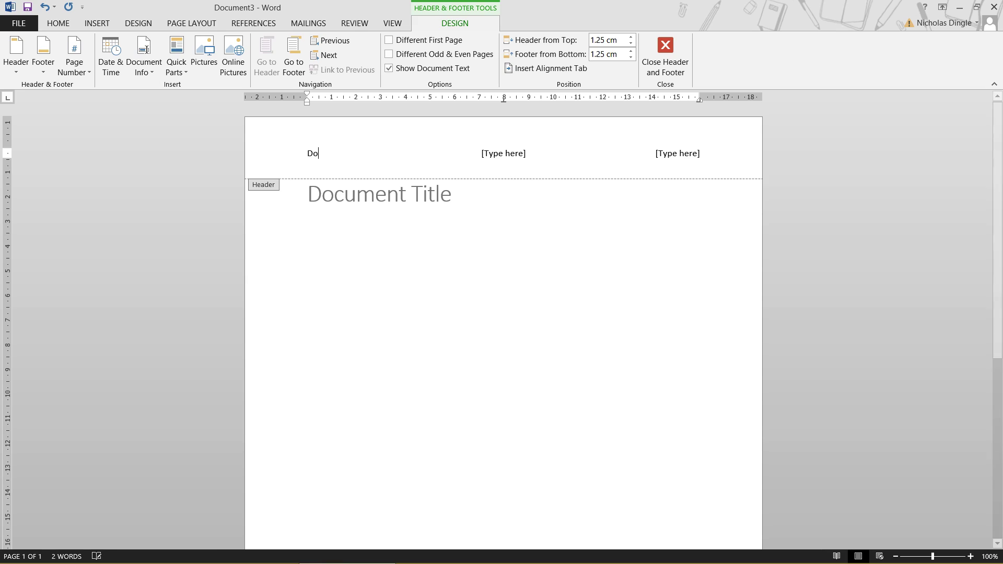
type("cument title")
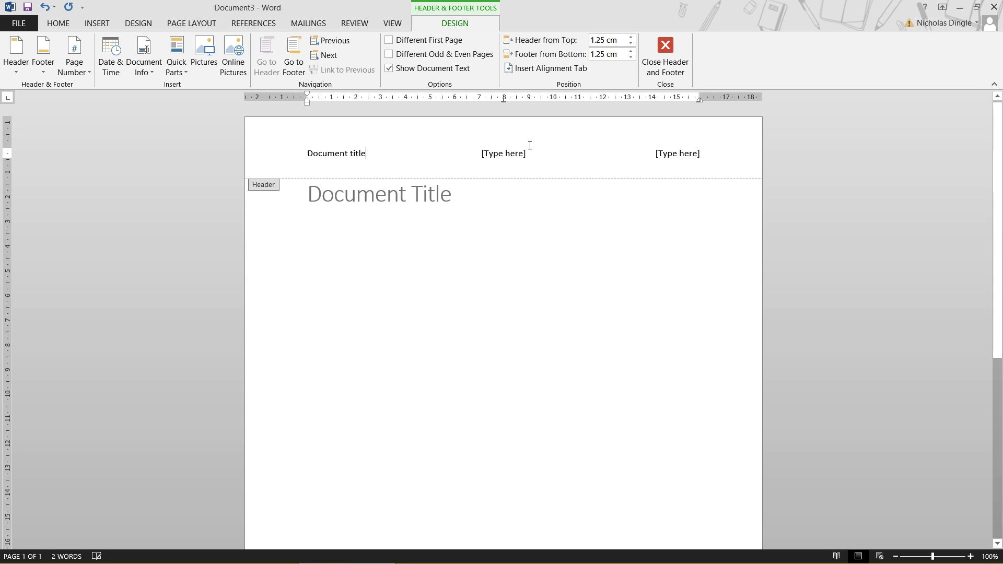
left_click(515, 153)
type("Your name")
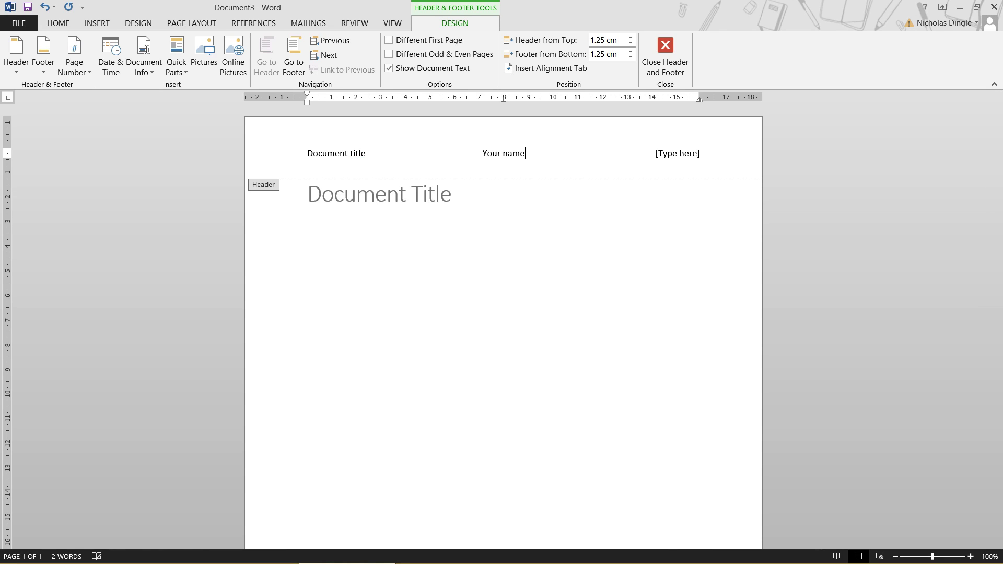
left_click(675, 157)
type("Date")
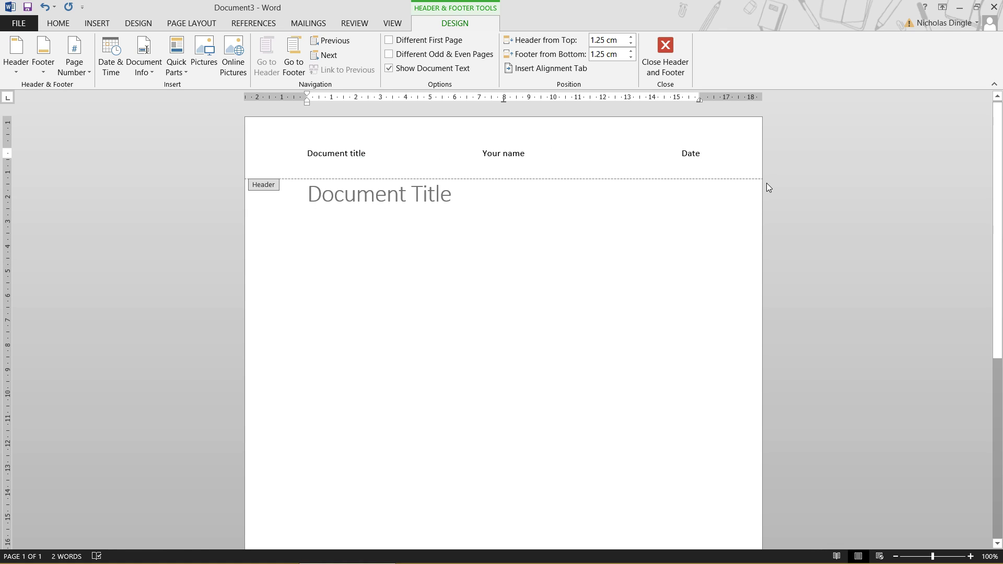
left_click(45, 8)
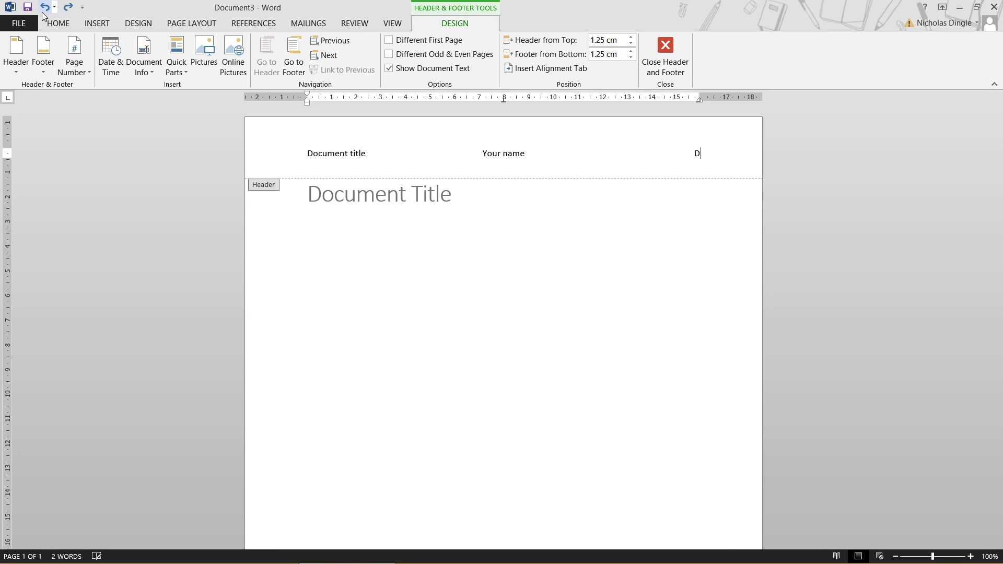
left_click(45, 7)
left_click(45, 8)
left_click(45, 8)
left_click(45, 7)
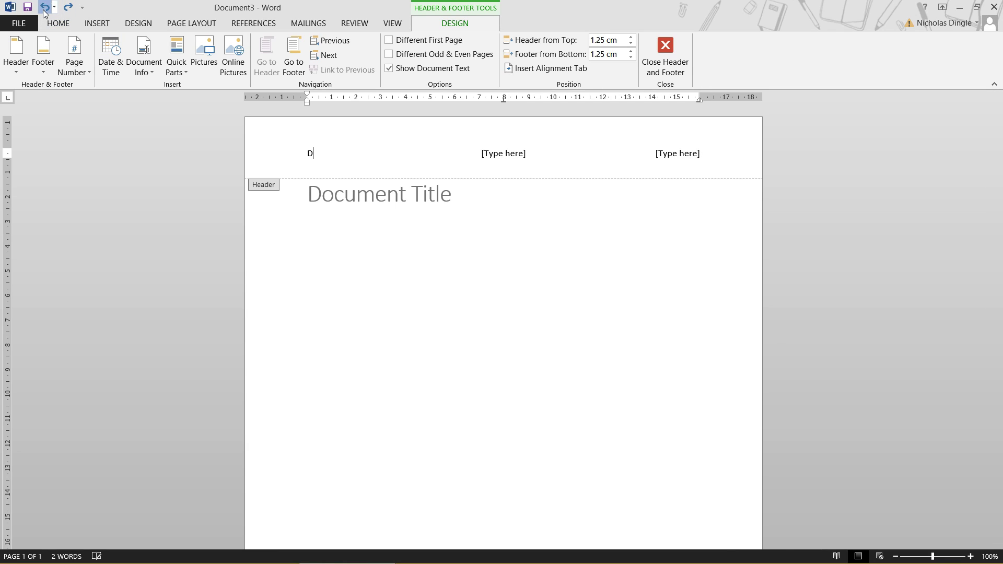
left_click(45, 9)
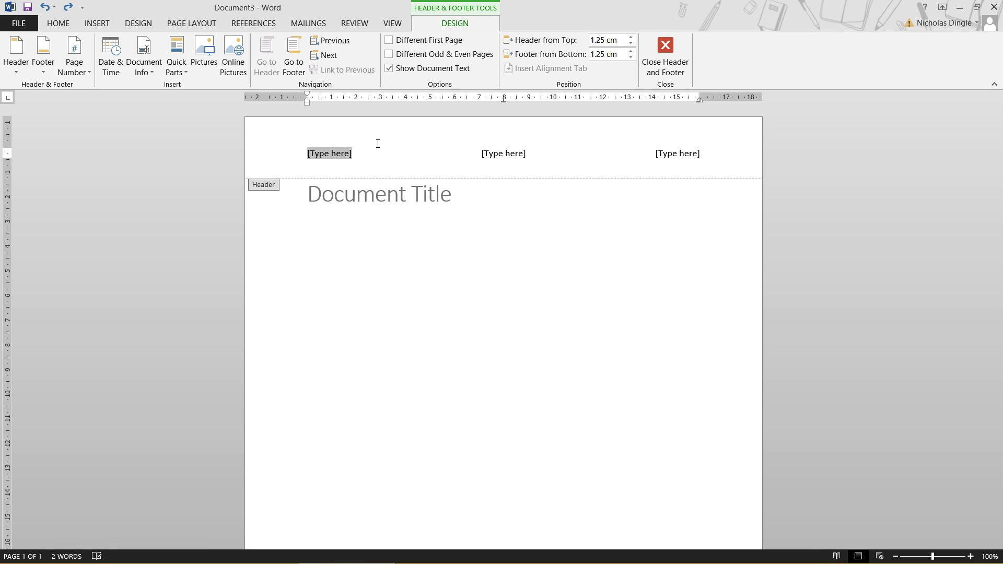
- Insert the Title field in the left header placeholder and the Author field in the centre
left_click(149, 73)
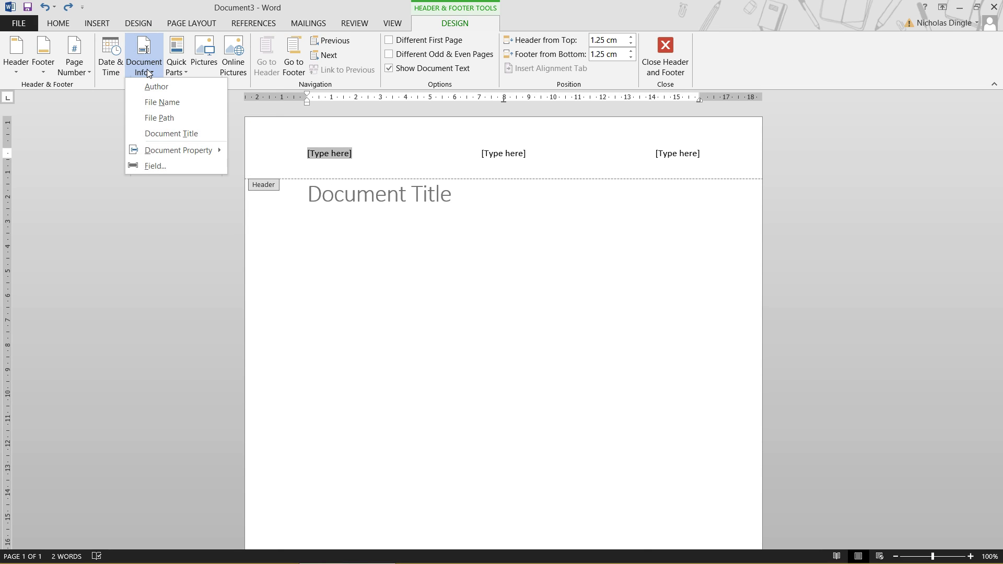
left_click(183, 134)
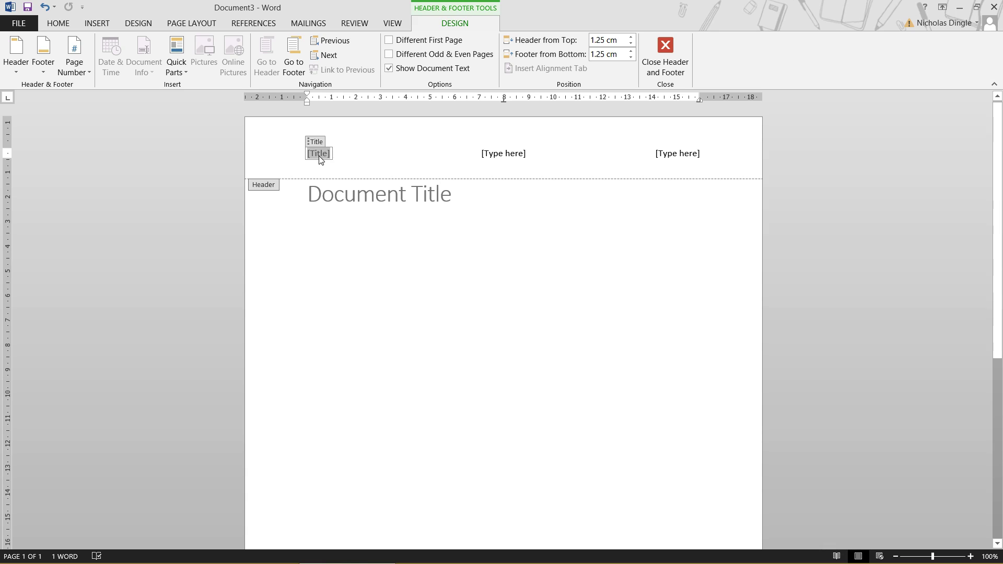
left_click(495, 155)
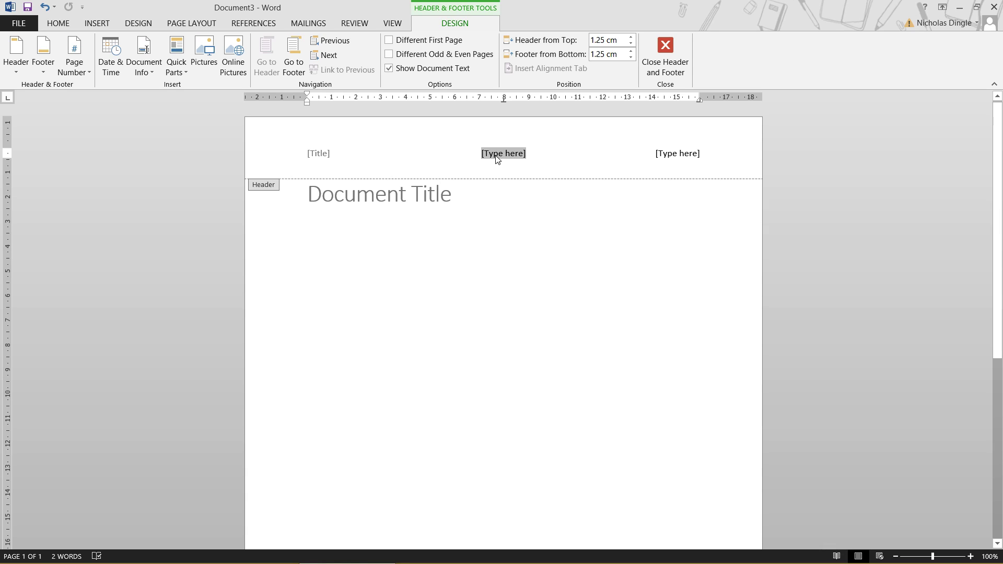
left_click(144, 61)
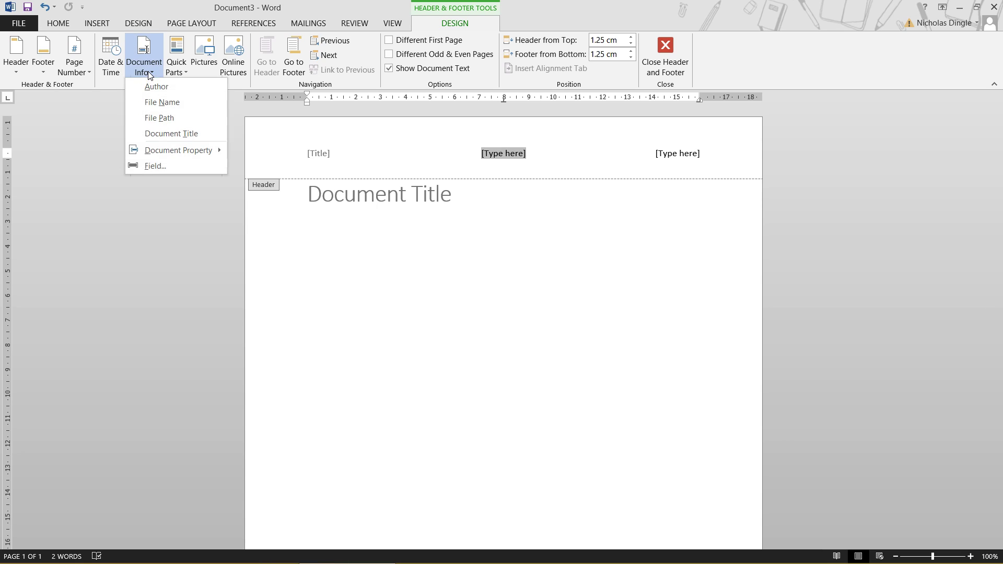
left_click(156, 85)
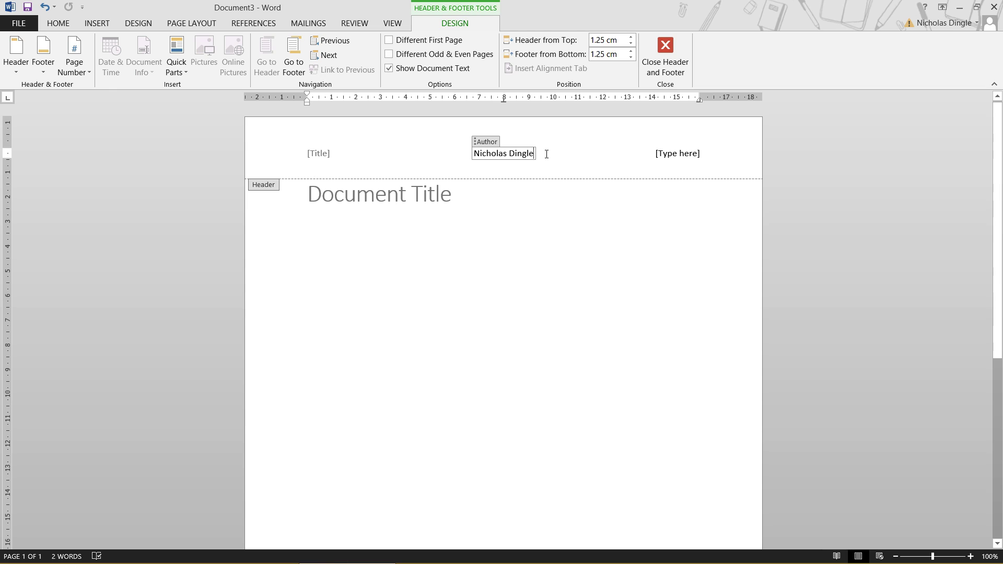
- Select the right header placeholder and show its Document Info list
left_click(677, 157)
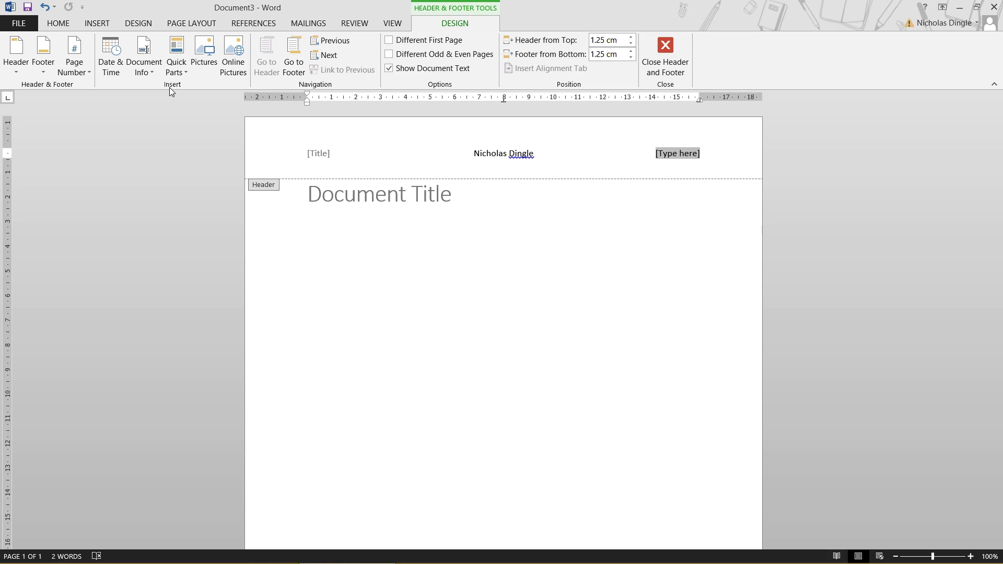
left_click(147, 74)
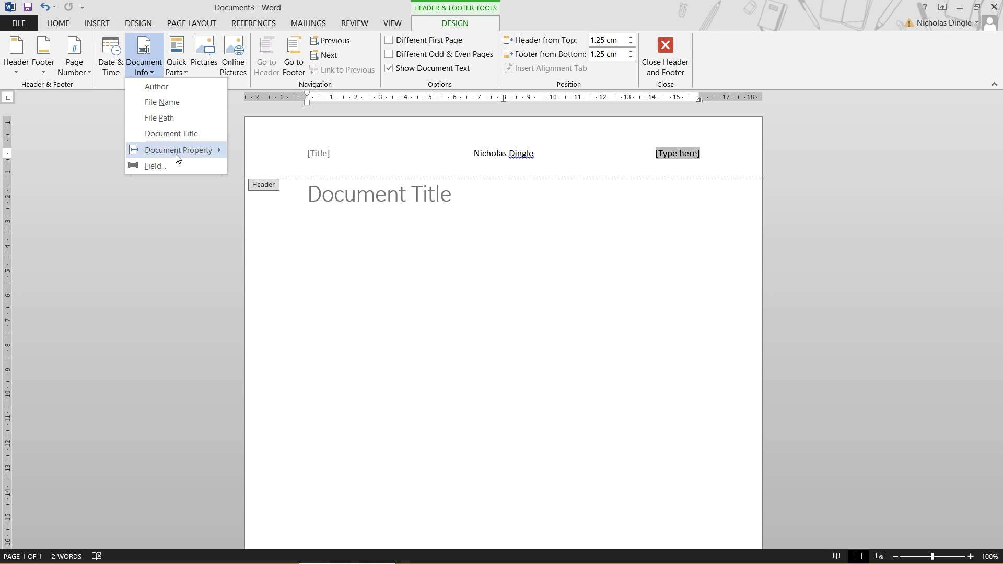
mouse_move(177, 153)
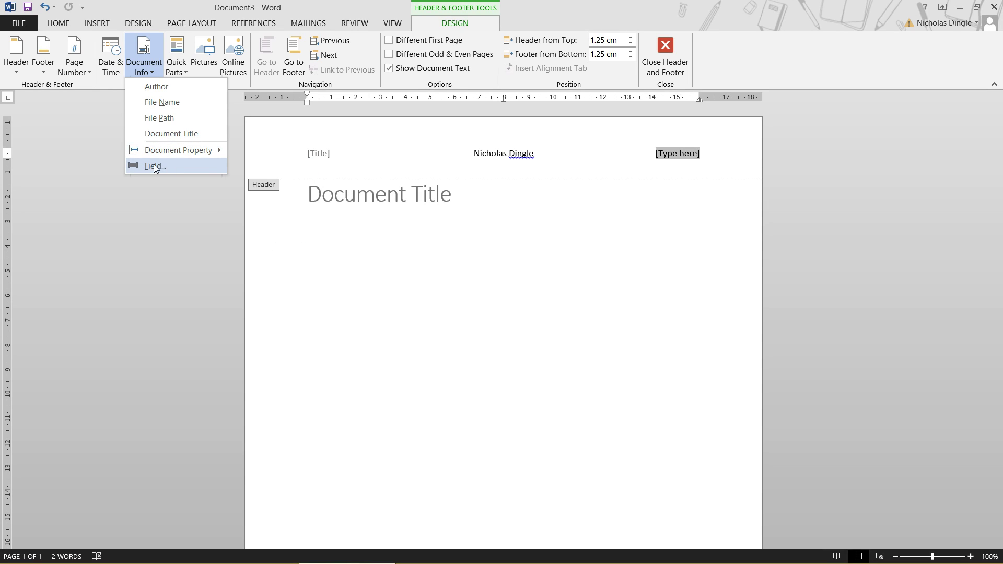
- Insert a CreateDate field into the right header placeholder
left_click(186, 162)
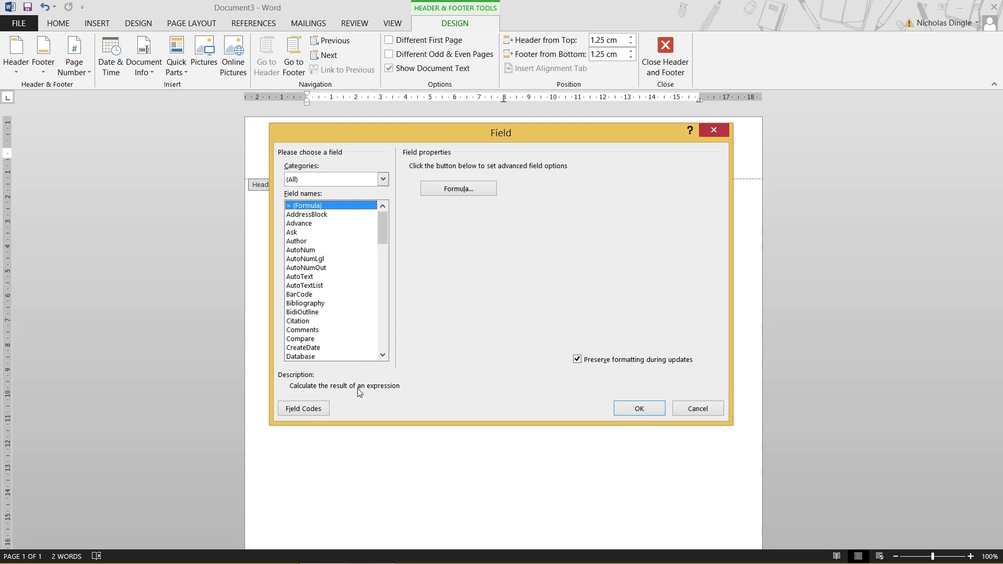
mouse_move(386, 225)
left_mouse_down()
mouse_move(383, 299)
mouse_move(369, 192)
mouse_move(379, 299)
mouse_move(375, 211)
left_mouse_up()
scroll(364, 241, "down", 1)
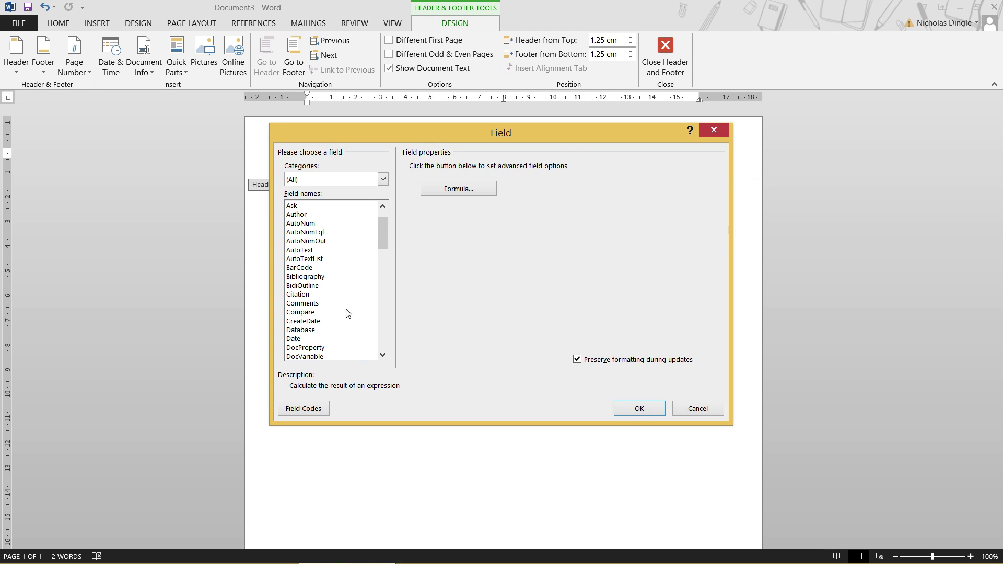
left_click(313, 321)
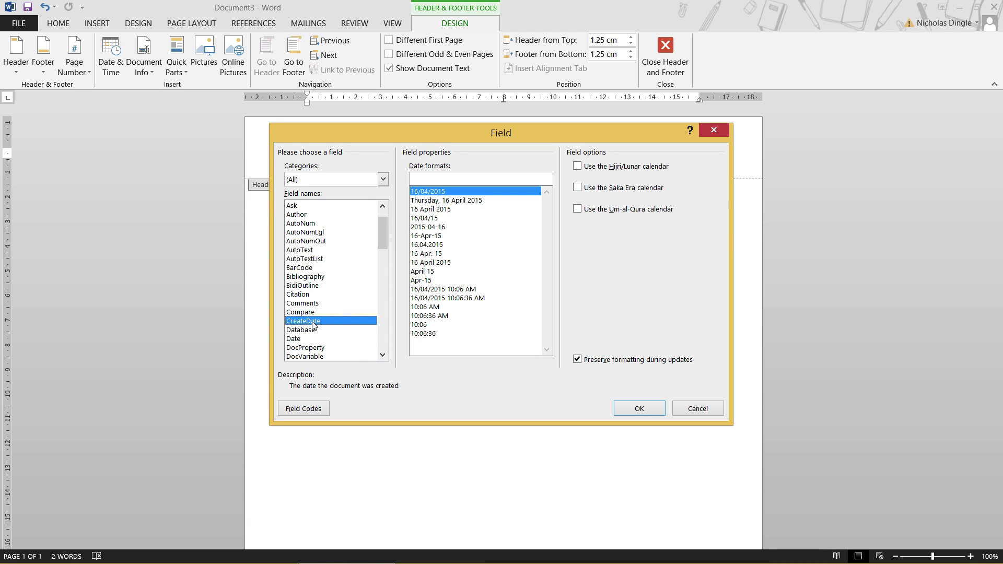
left_click(639, 409)
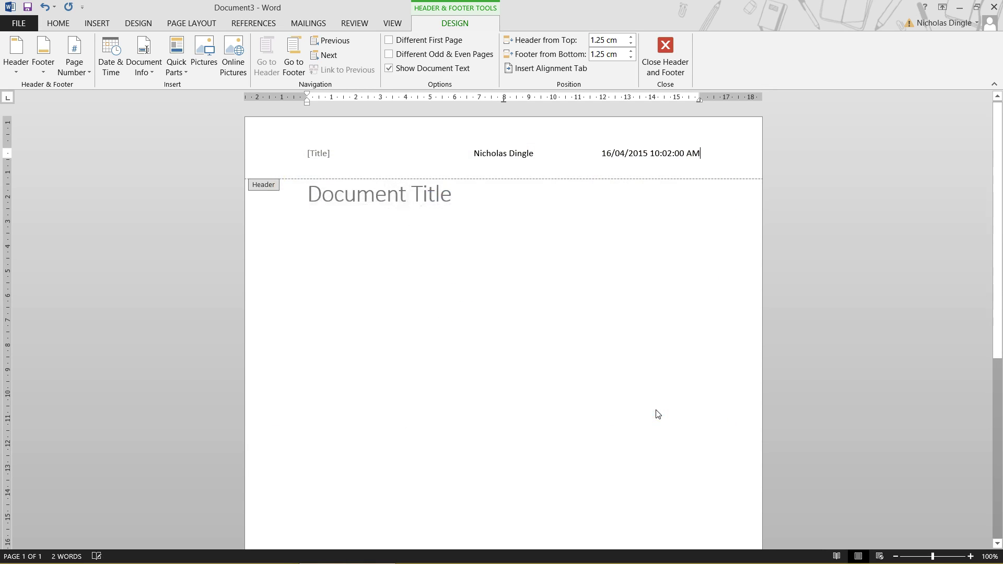
- Trim the date field so it shows only 16/04/2015, without the time
key("BackSpace")
key("BackSpace")
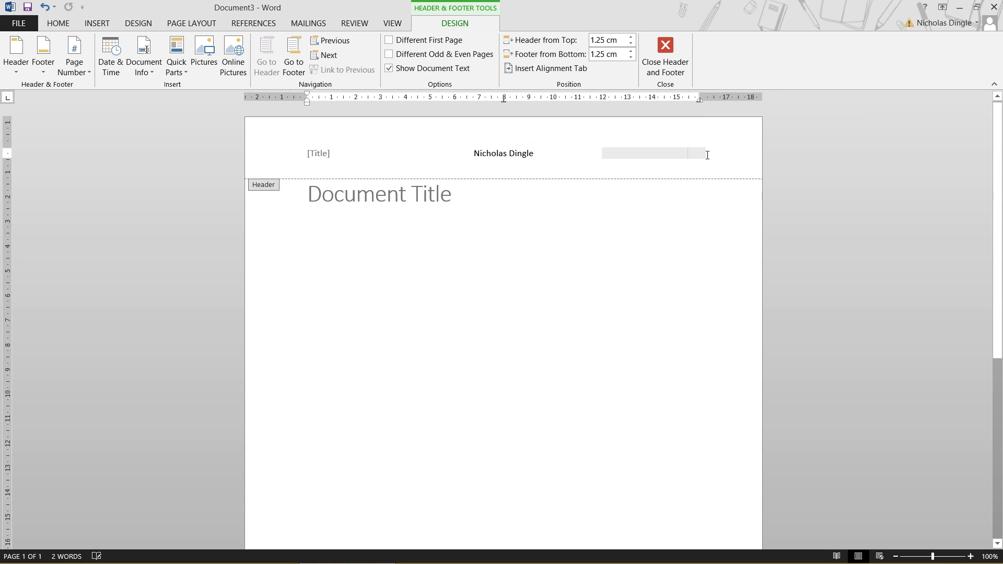
key("ctrl+z")
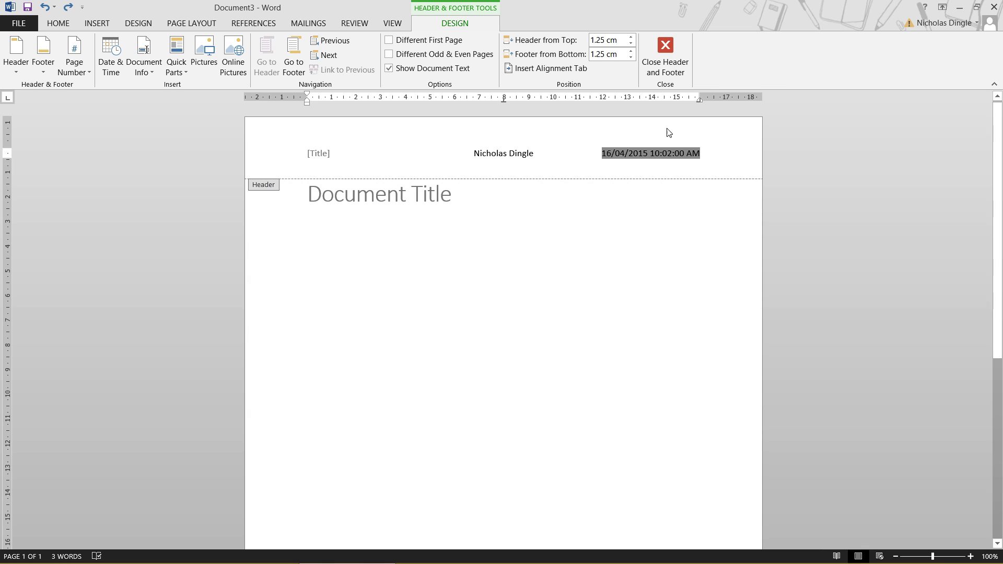
left_click(667, 152)
left_click_drag(666, 152, 702, 153)
key("BackSpace")
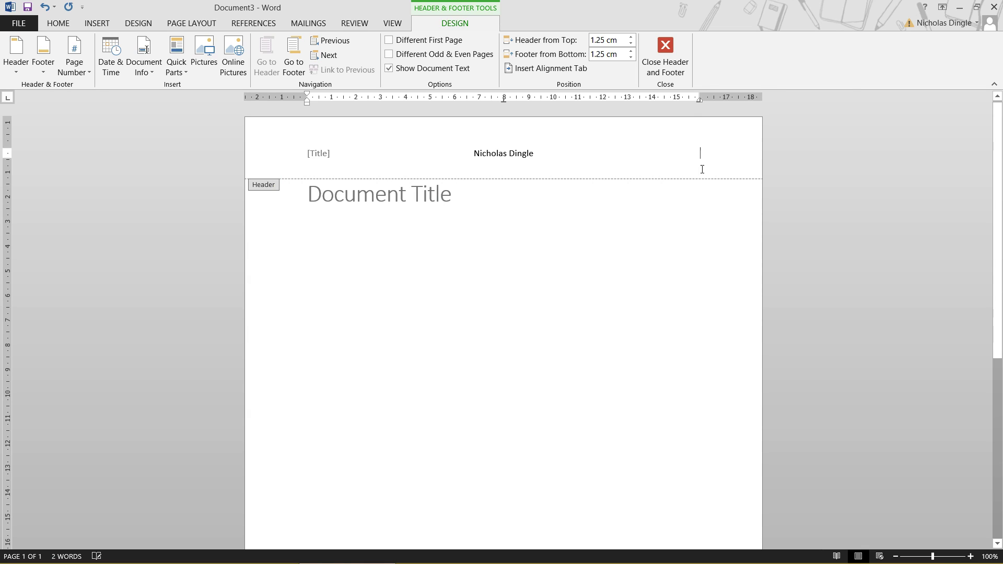
key("ctrl+z")
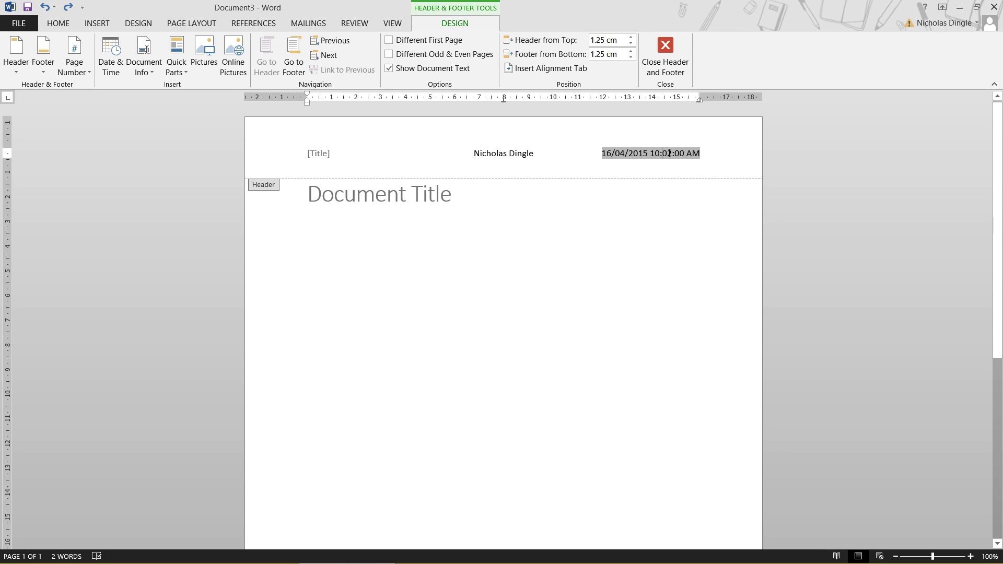
left_click(697, 154)
key("BackSpace")
key("BackSpace")
key("BackSpace")
key("BackSpace")
key("BackSpace")
key("BackSpace")
key("BackSpace")
key("BackSpace")
key("BackSpace")
key("BackSpace")
key("BackSpace")
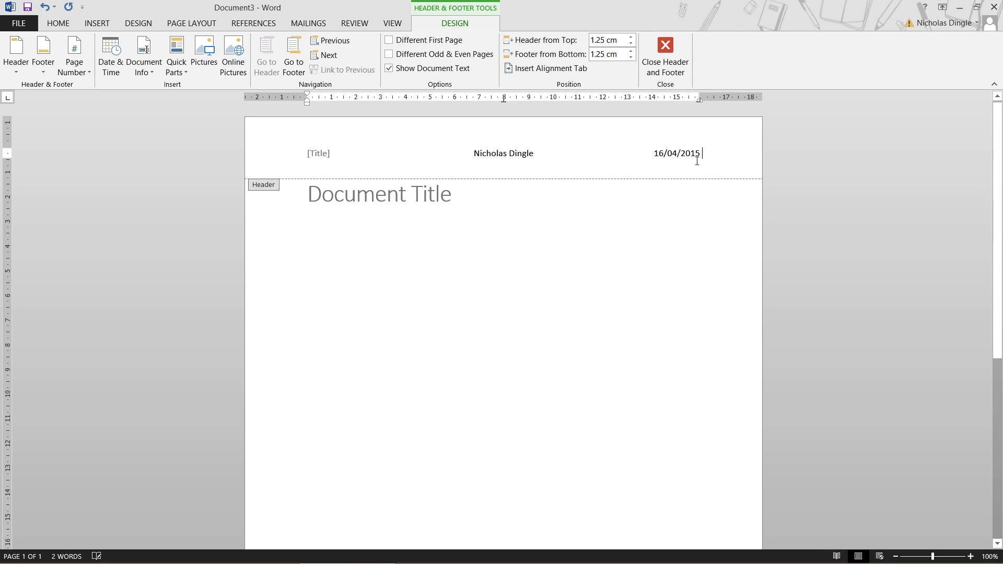
left_click(697, 161)
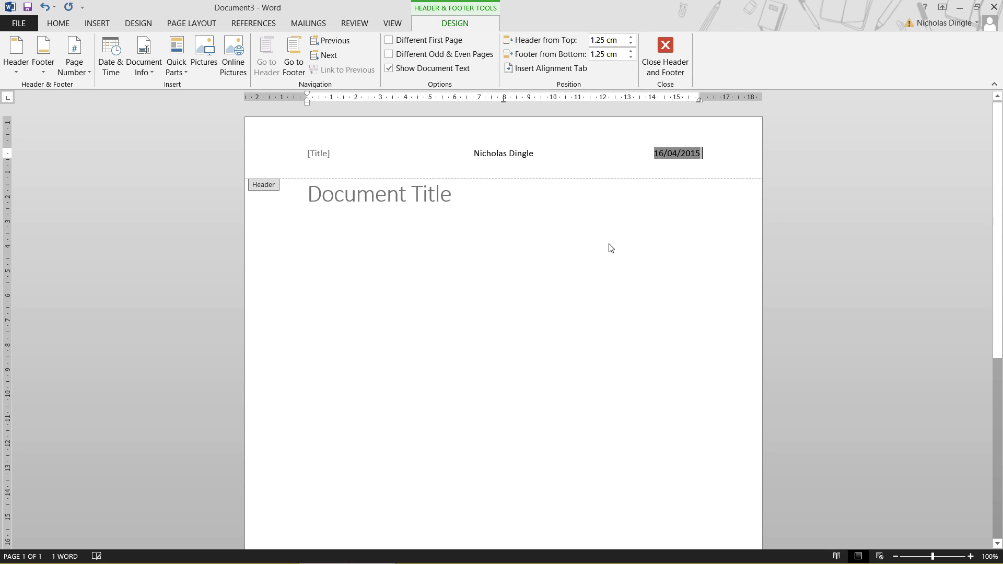
left_click(574, 148)
left_click(324, 153)
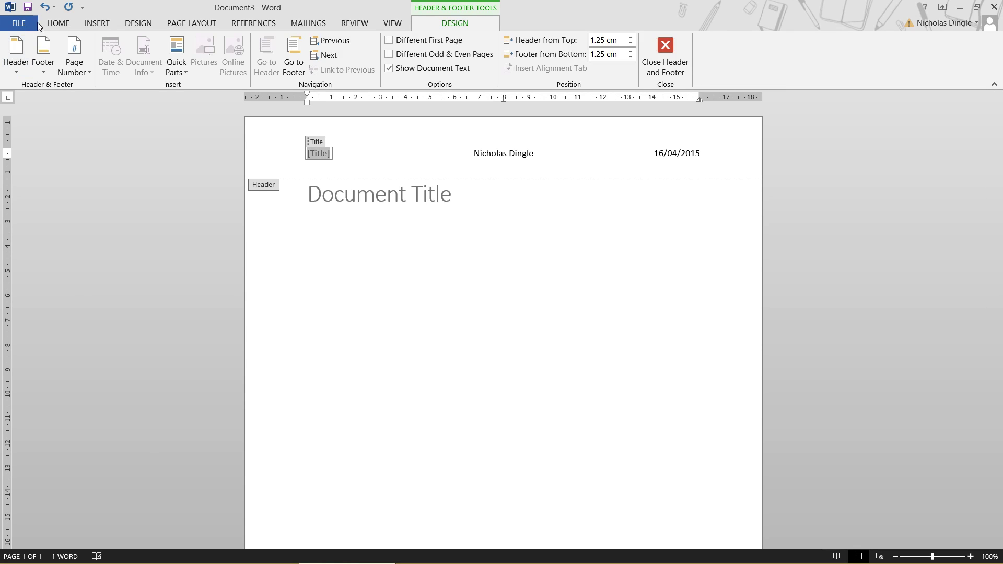
- Set the document's Title property to 'Header and footer intro' on the FILE Info page
left_click(18, 24)
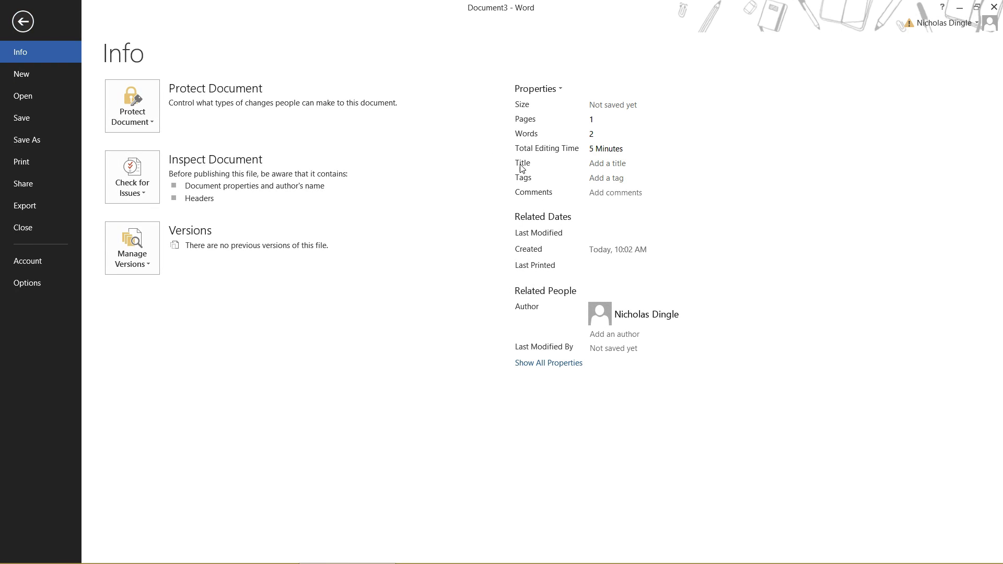
left_click(628, 168)
type("Header and footer intro")
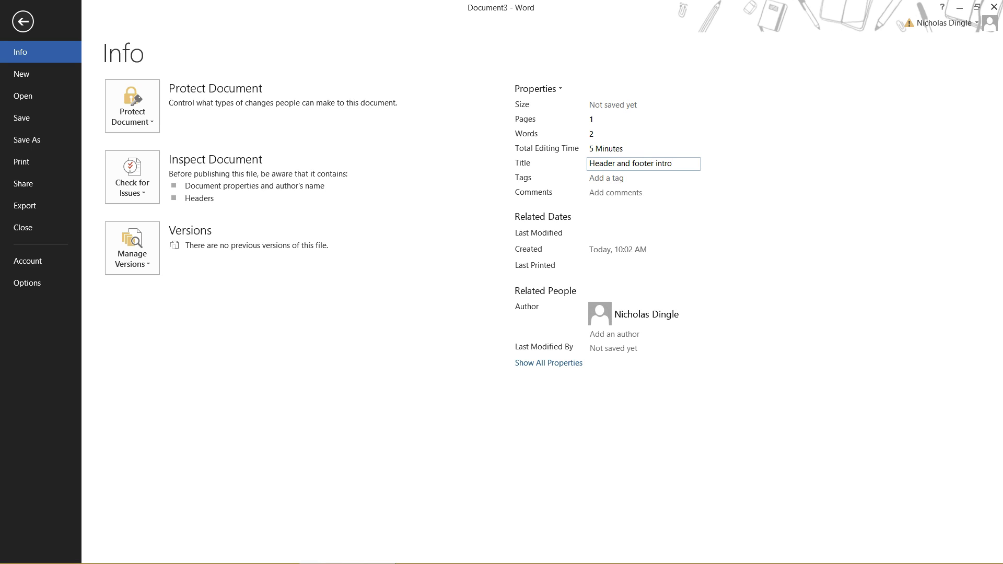
left_click(480, 161)
left_click(27, 25)
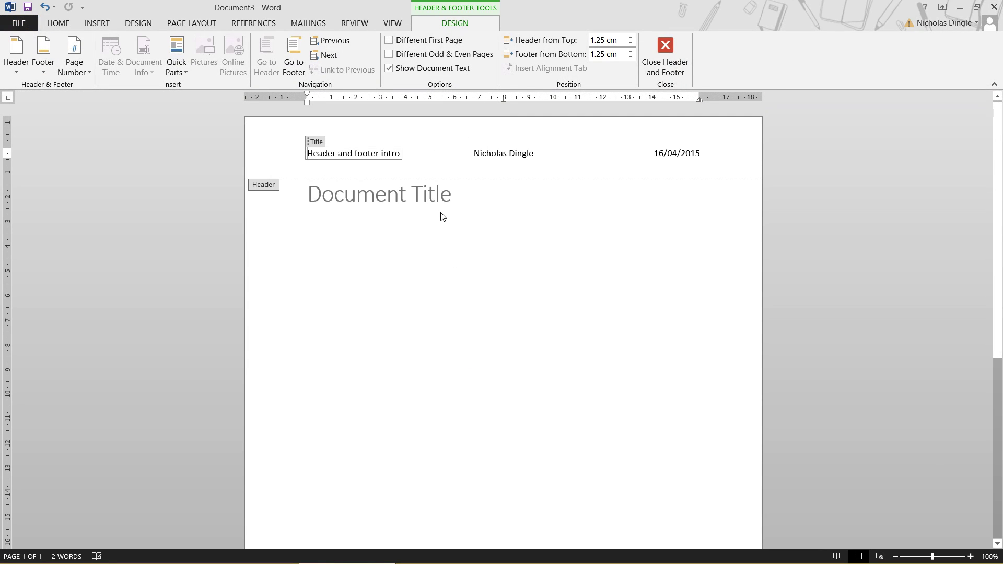
- Close header and footer editing to return to the document body
scroll(417, 134, "down", 1)
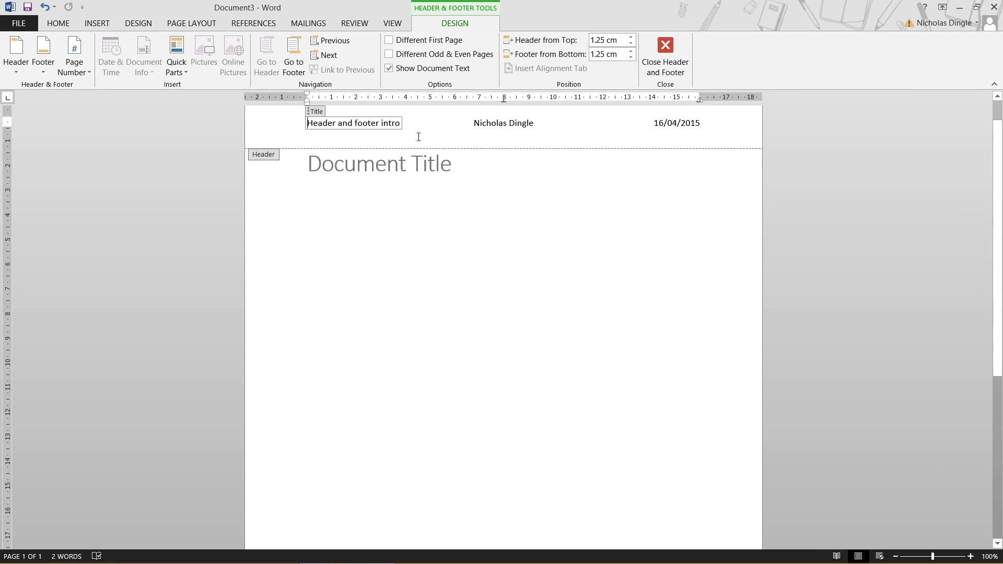
scroll(365, 138, "up", 1)
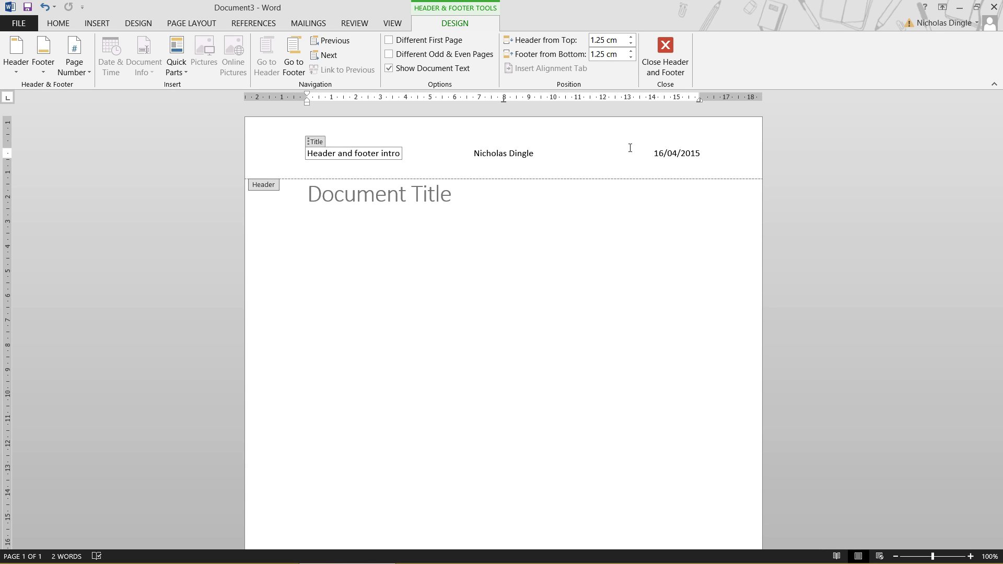
left_click(667, 59)
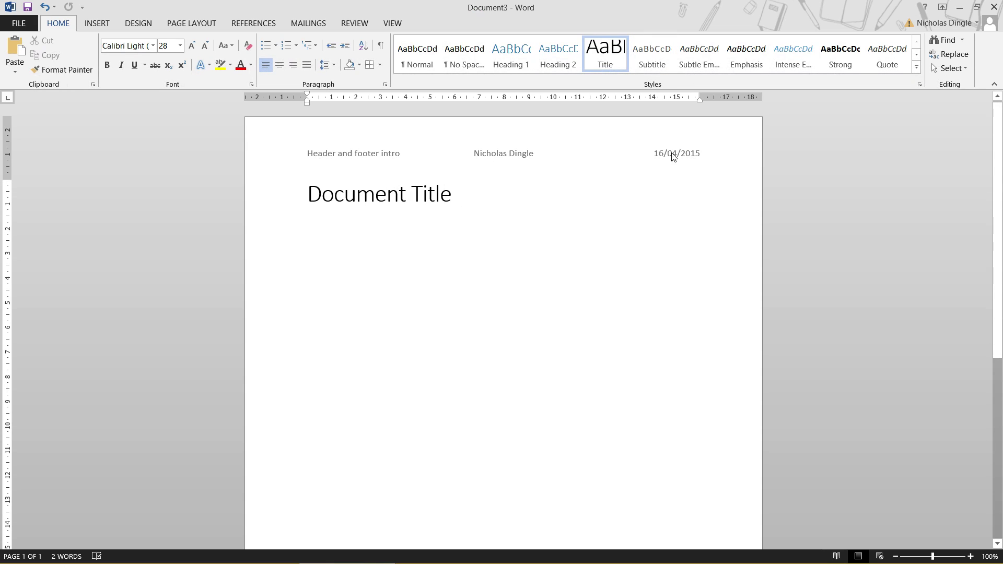
- Add a new line after Document Title and insert three page breaks, making four pages
left_click(365, 157)
left_click(693, 158)
left_click(344, 161)
key("Return")
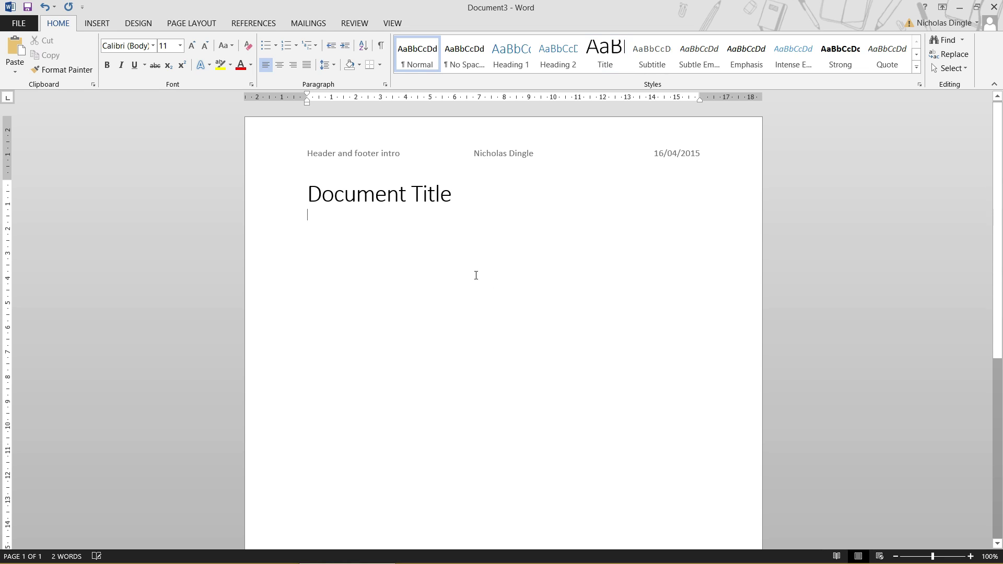
scroll(600, 455, "down", 5)
scroll(559, 423, "up", 5)
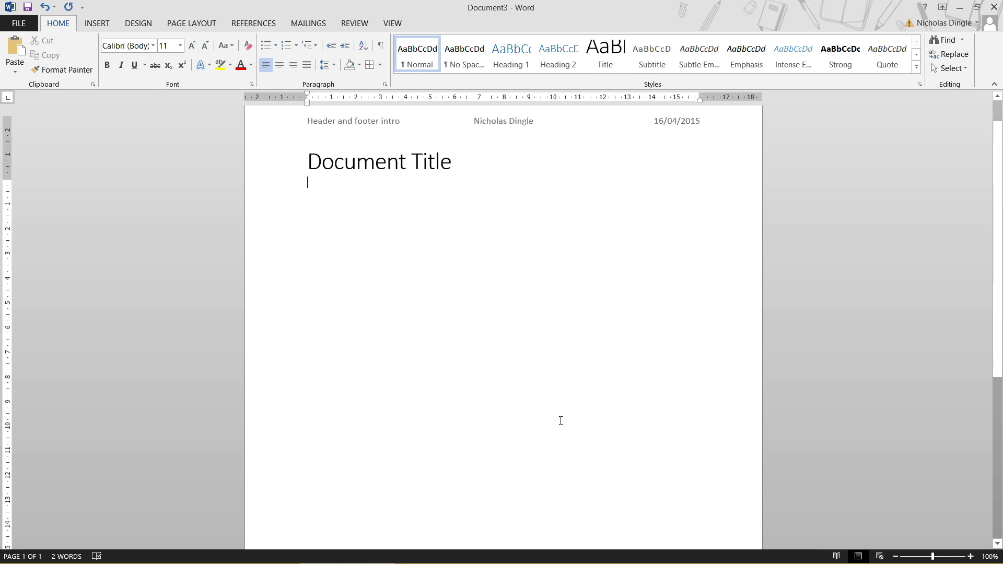
key("ctrl+Return")
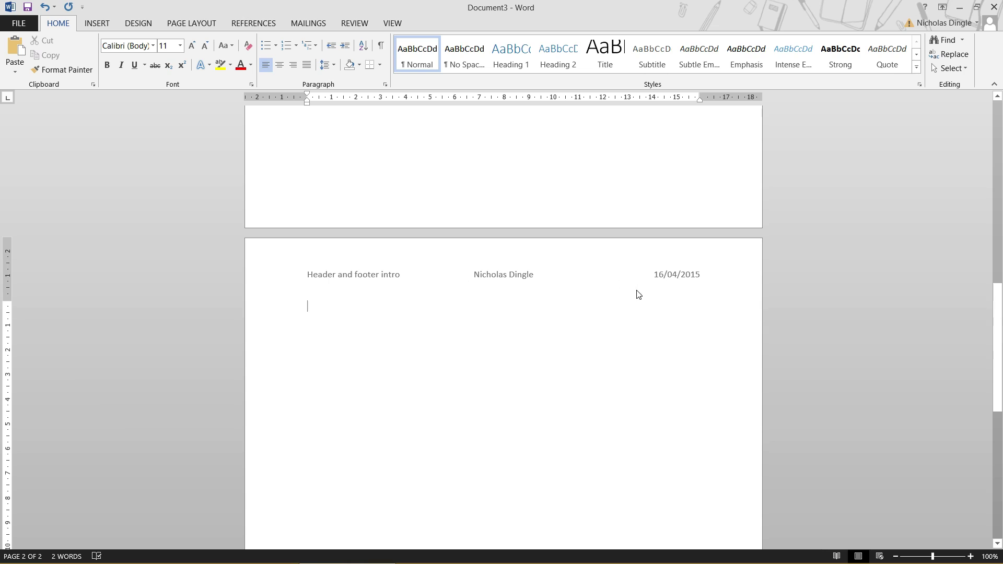
scroll(638, 290, "up", 10)
key("ctrl+Return")
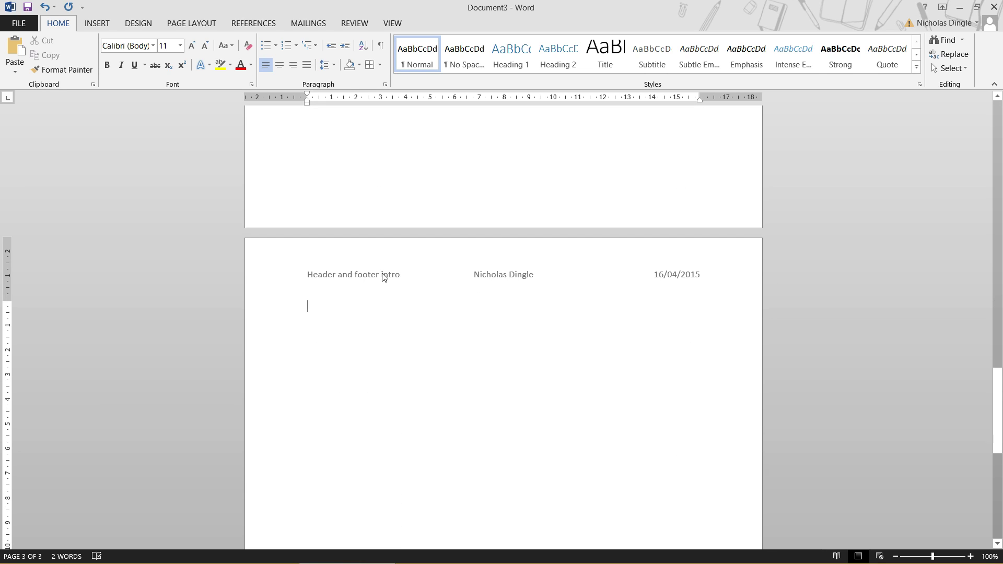
key("ctrl+Return")
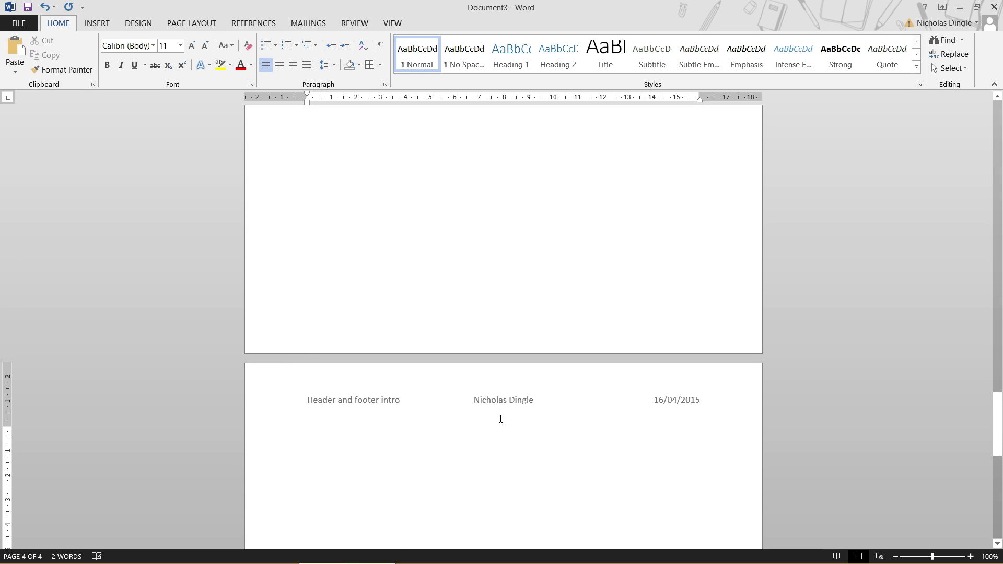
scroll(677, 430, "up", 15)
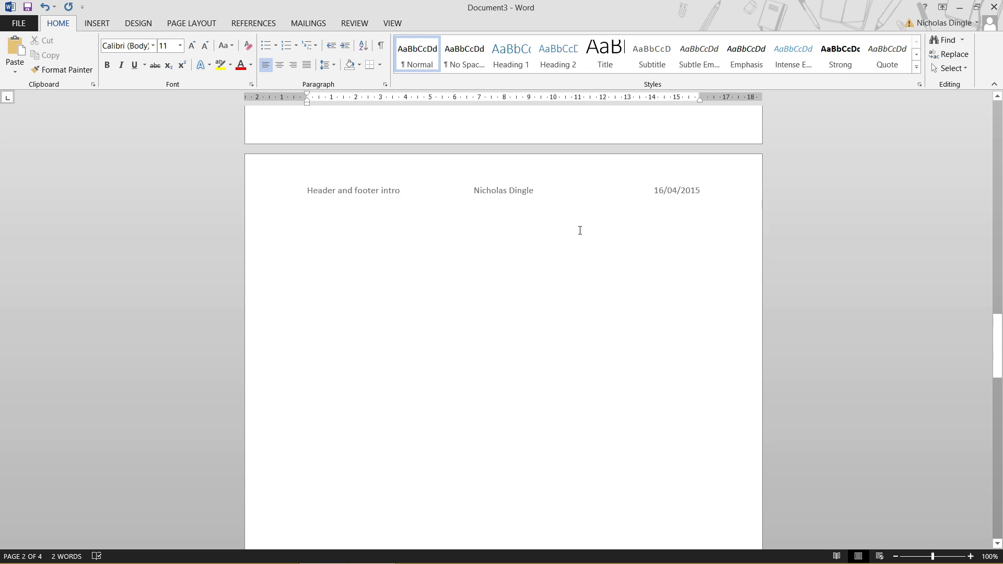
scroll(677, 295, "up", 10)
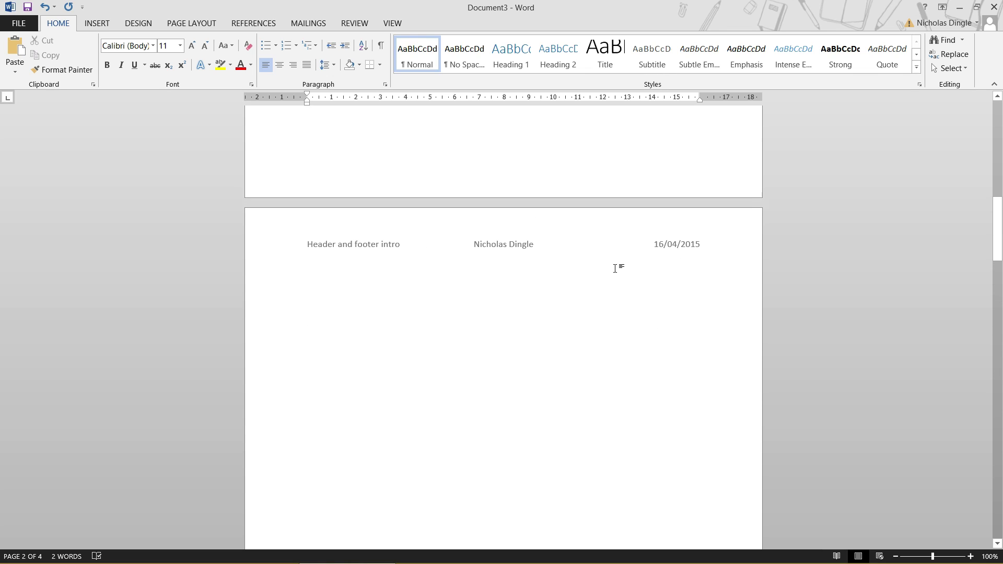
scroll(533, 267, "up", 5)
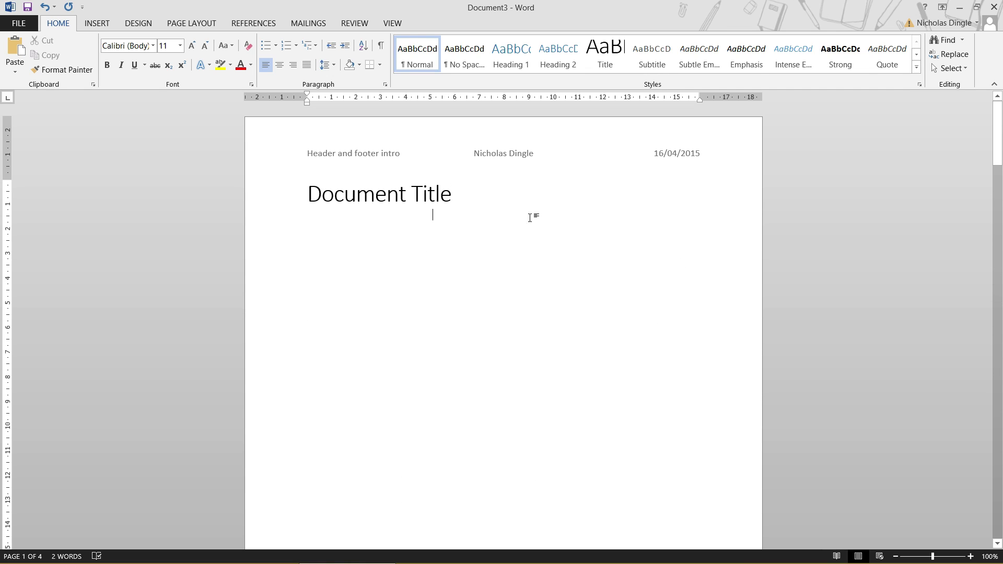
- Open the Insert tab's Header gallery and dismiss it without choosing a design
left_click(498, 196)
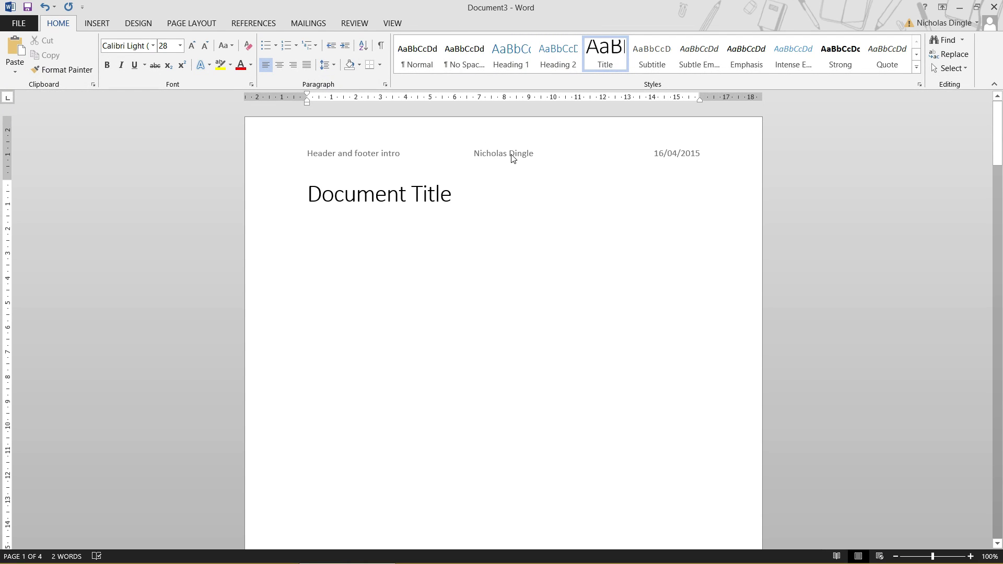
left_click(96, 24)
left_click(616, 65)
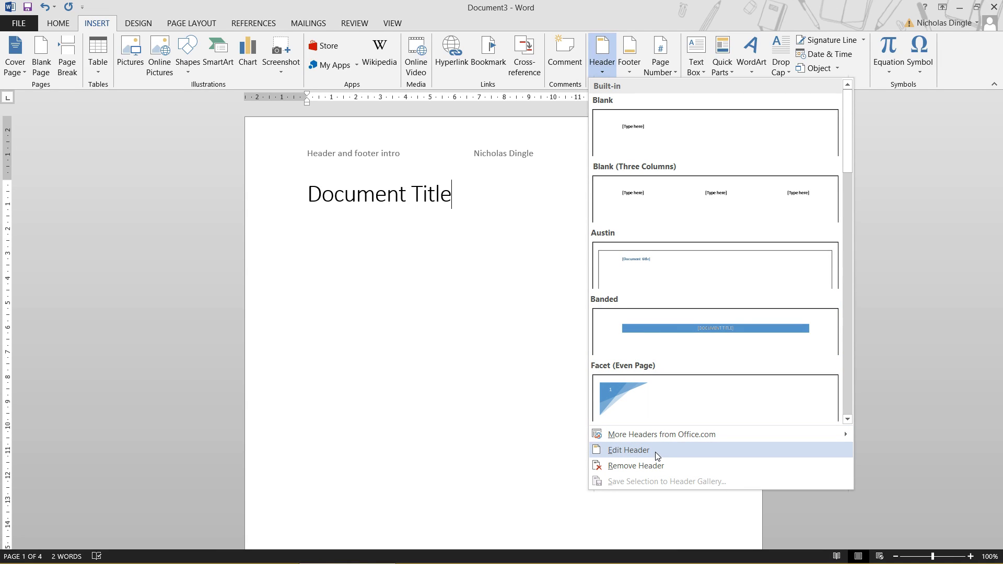
left_click(507, 200)
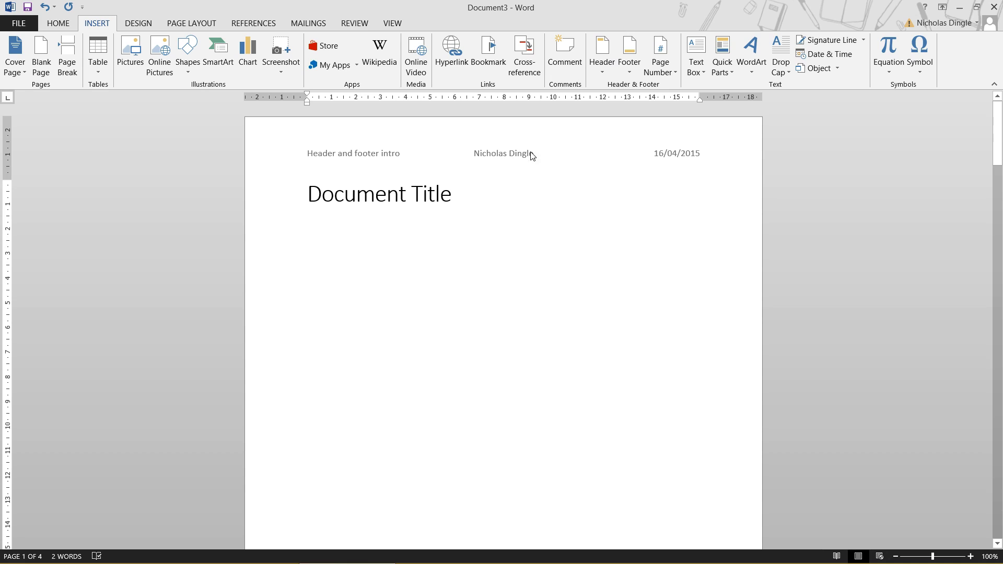
- Delete the author name and its empty content control from the header's centre
double_click(504, 156)
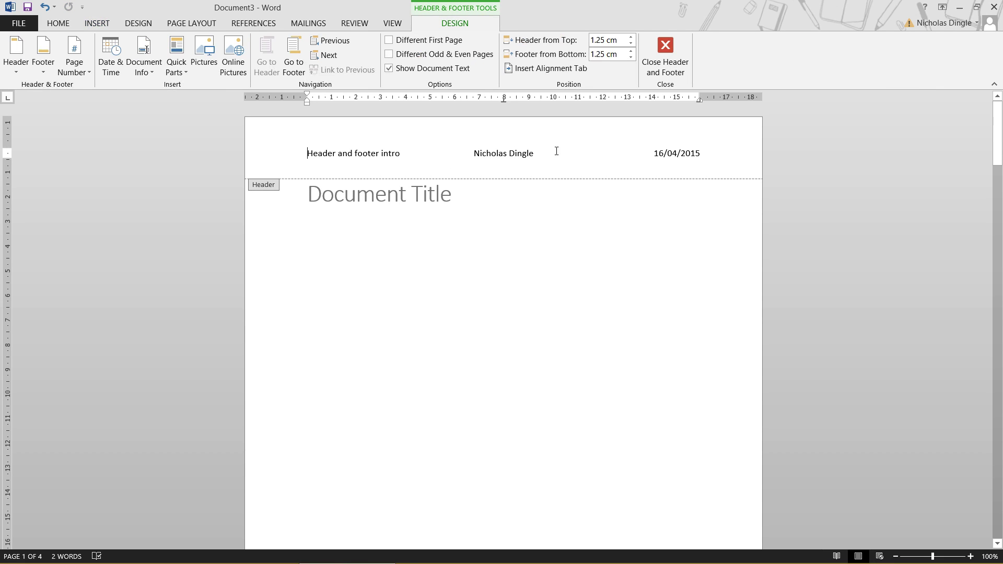
left_click_drag(563, 156, 473, 154)
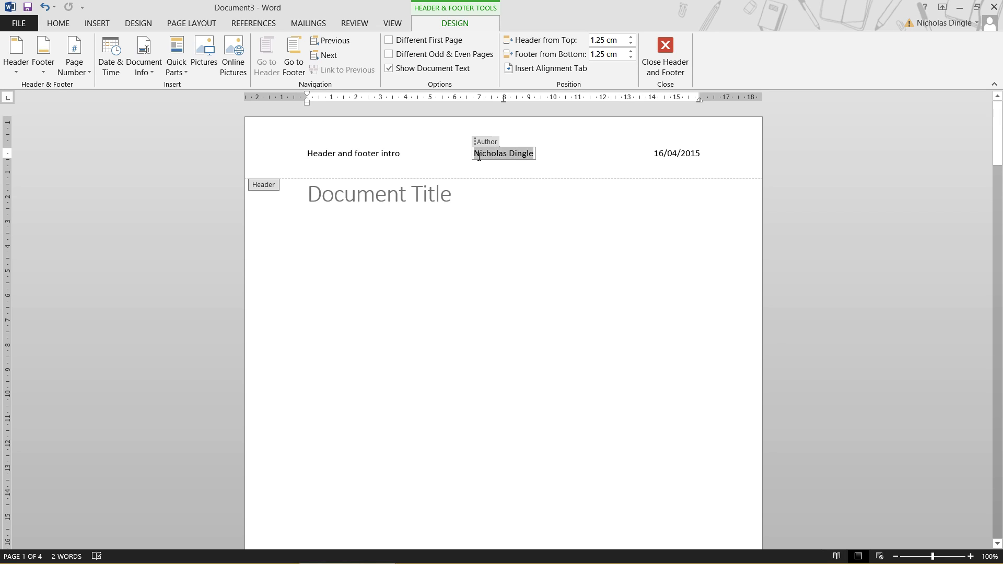
key("Delete")
left_click(509, 142)
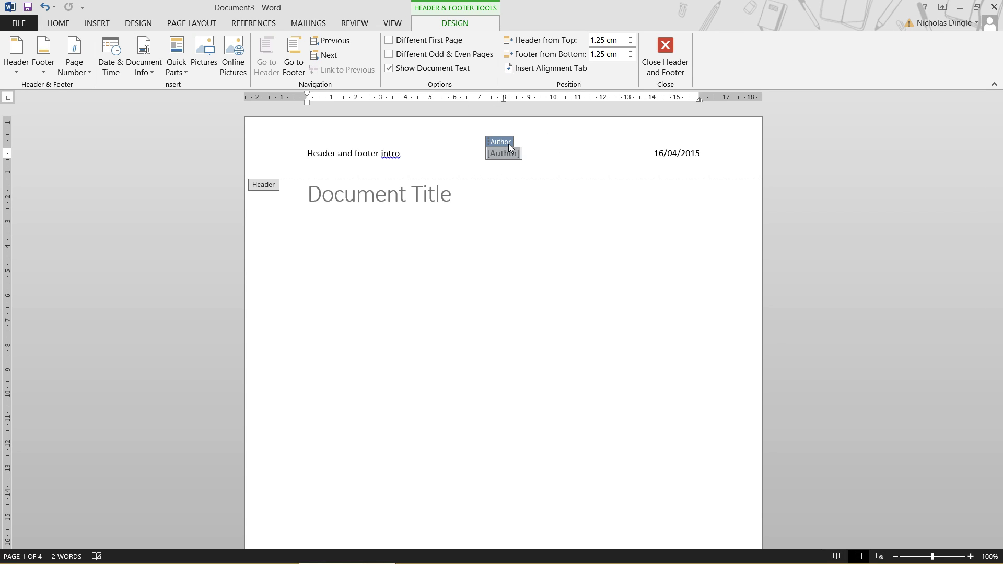
key("Delete")
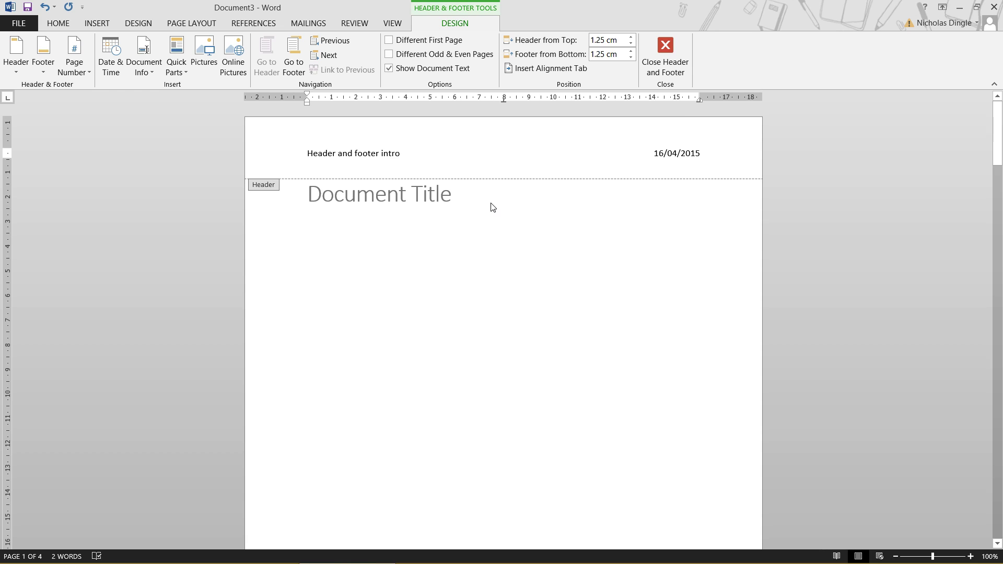
- Close header editing and scroll the pages to confirm each header shows only intro text and date
left_click(650, 58)
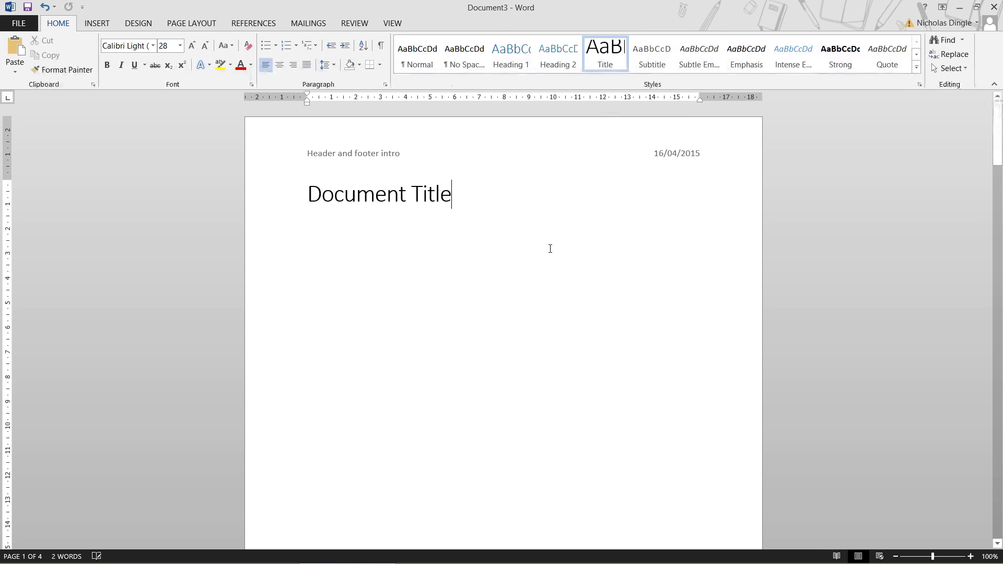
scroll(550, 243, "down", 8)
scroll(510, 246, "up", 5)
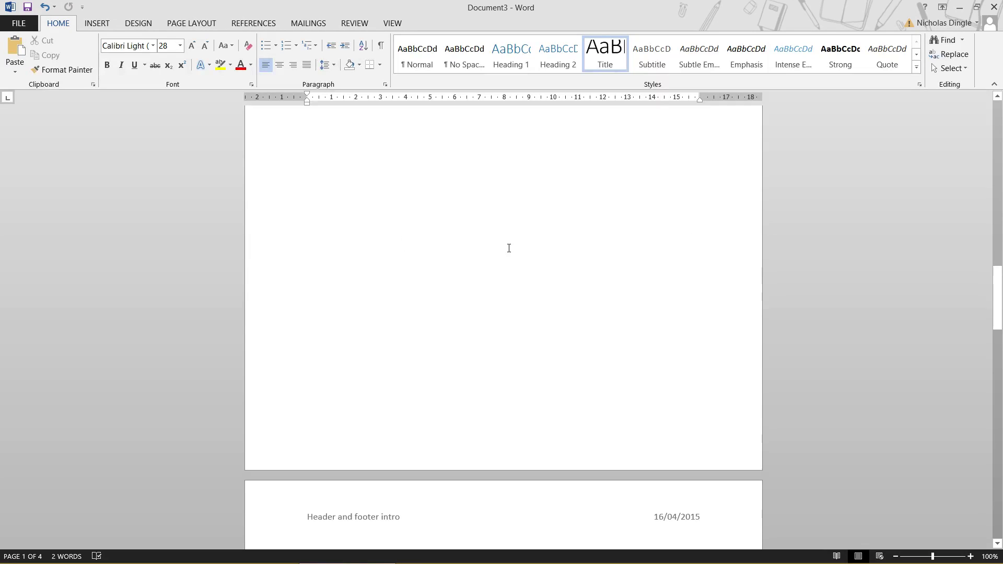
scroll(529, 331, "down", 4)
left_click_drag(997, 334, 997, 133)
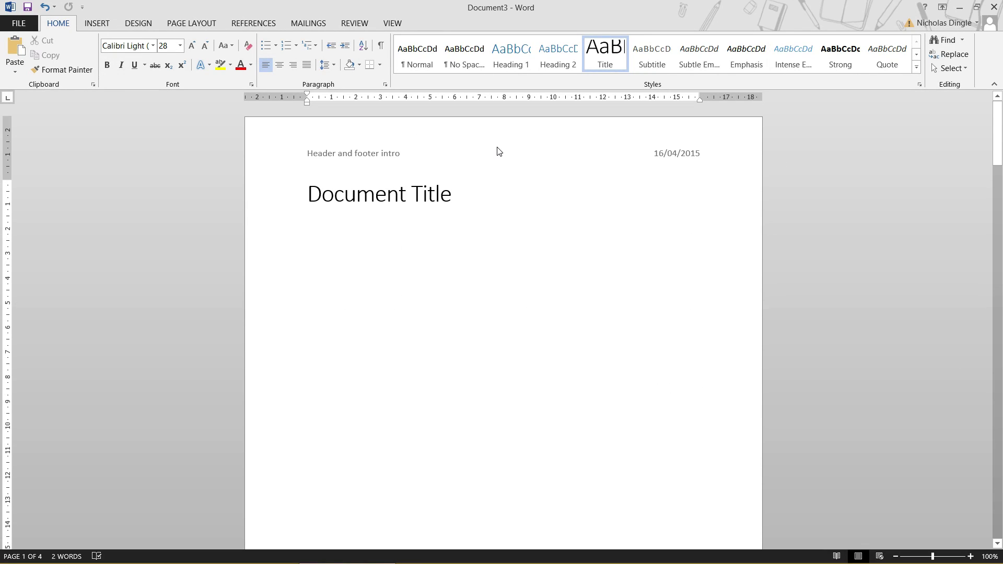
left_click(462, 185)
scroll(584, 276, "down", 10)
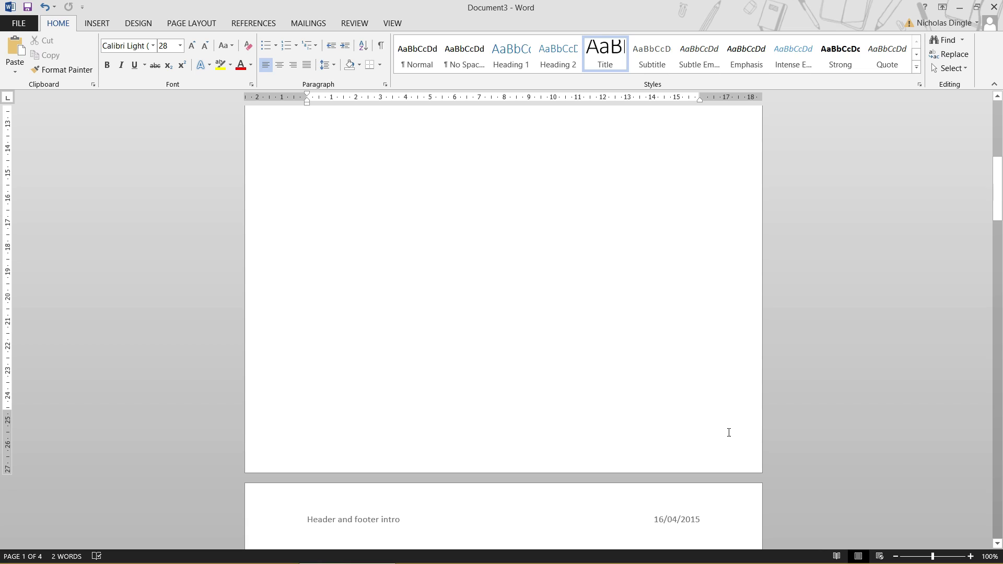
scroll(662, 442, "up", 10)
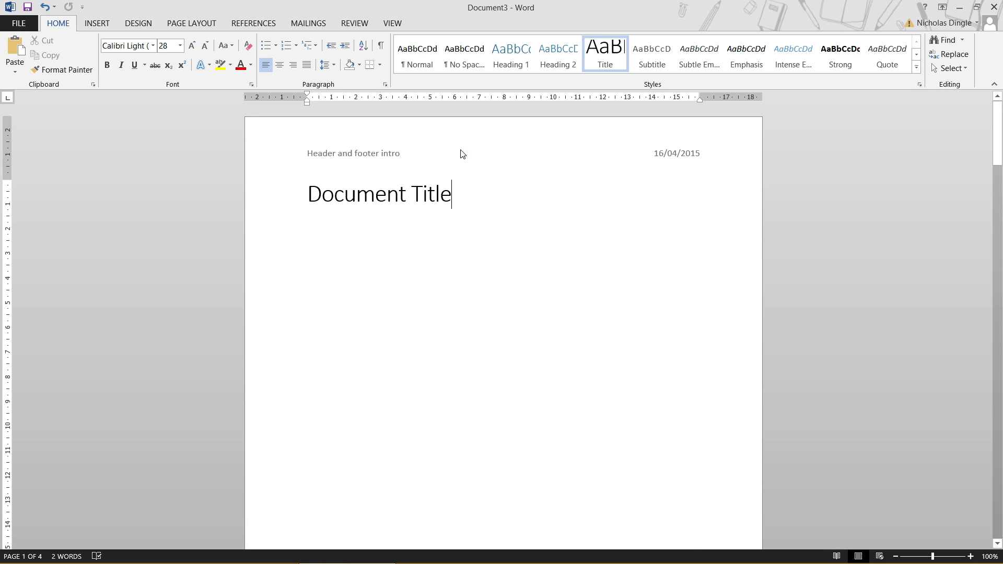
scroll(754, 282, "down", 10)
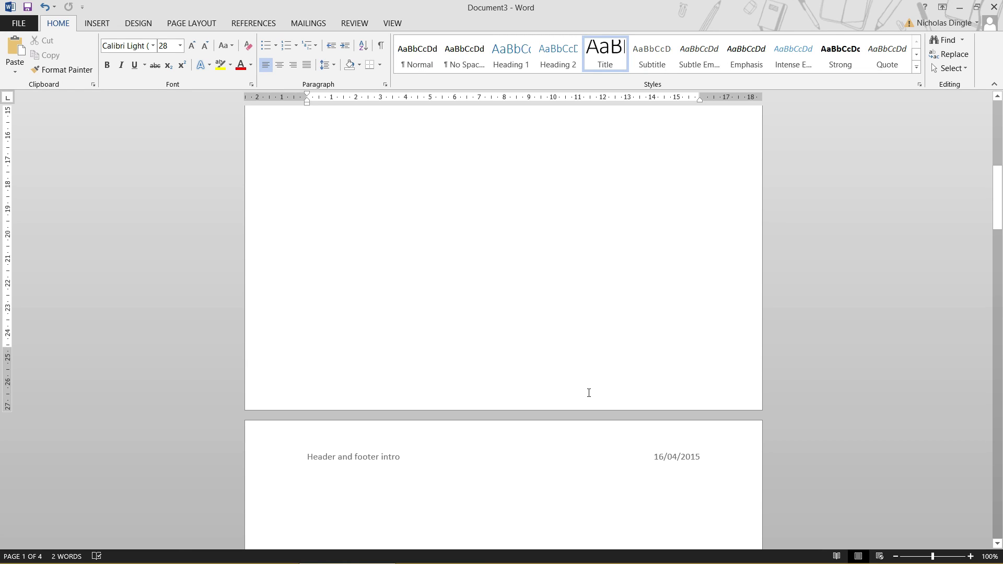
- Browse the built-in footer designs from the Insert tab
left_click(102, 24)
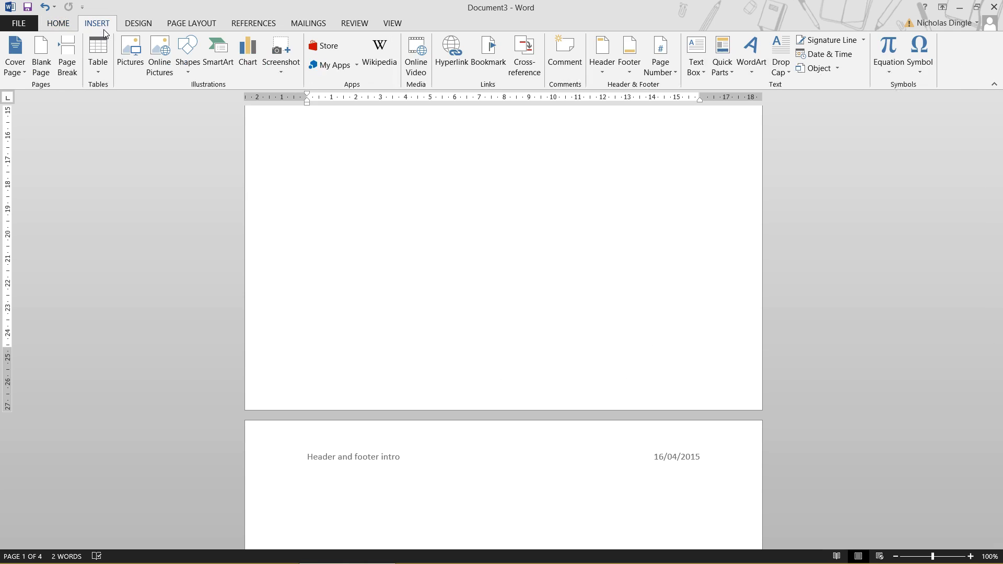
left_click(631, 71)
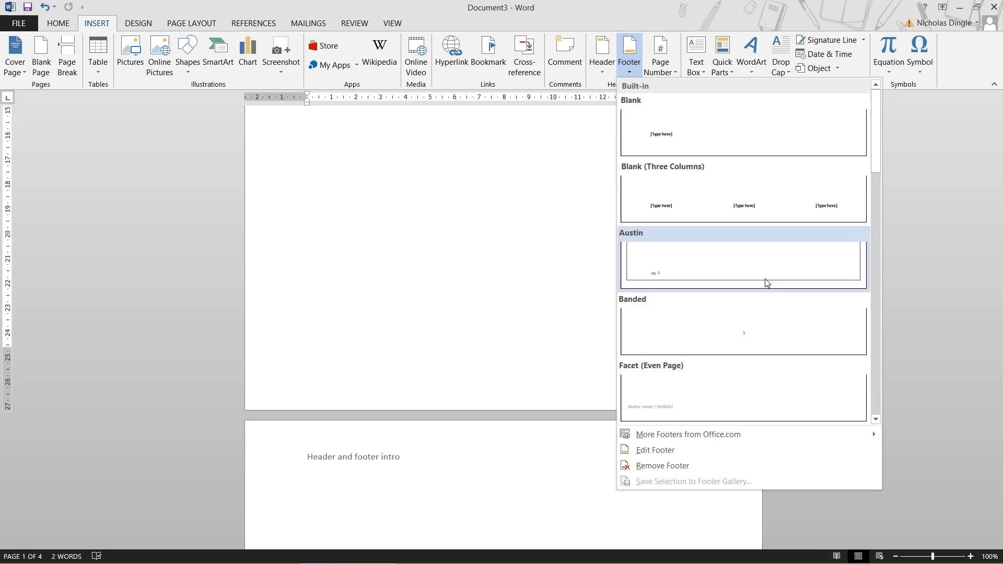
scroll(766, 365, "down", 3)
scroll(766, 376, "down", 5)
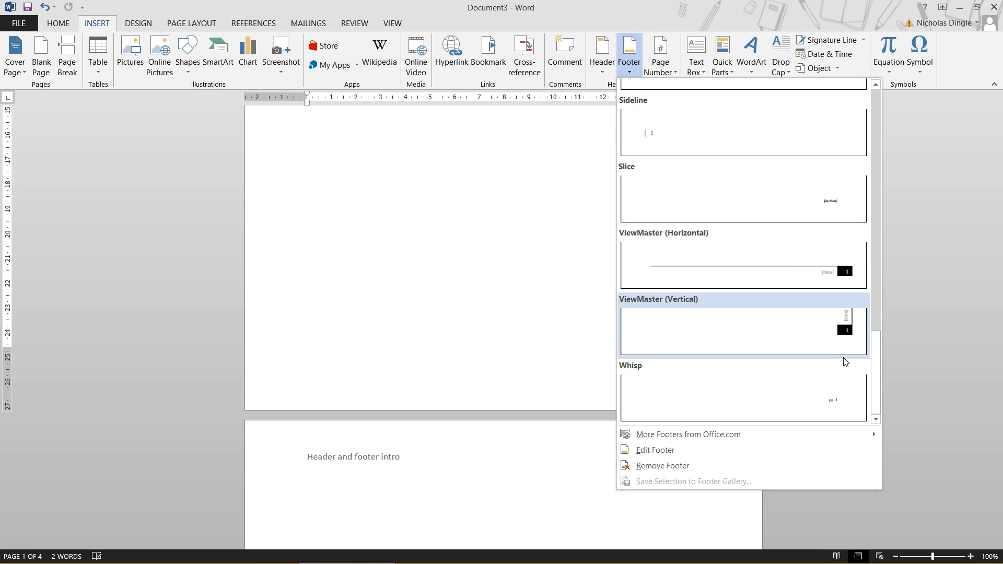
left_click_drag(879, 383, 877, 167)
- Insert the Bold Numbers 3 'Page X of Y' number at the bottom of the page
mouse_move(722, 438)
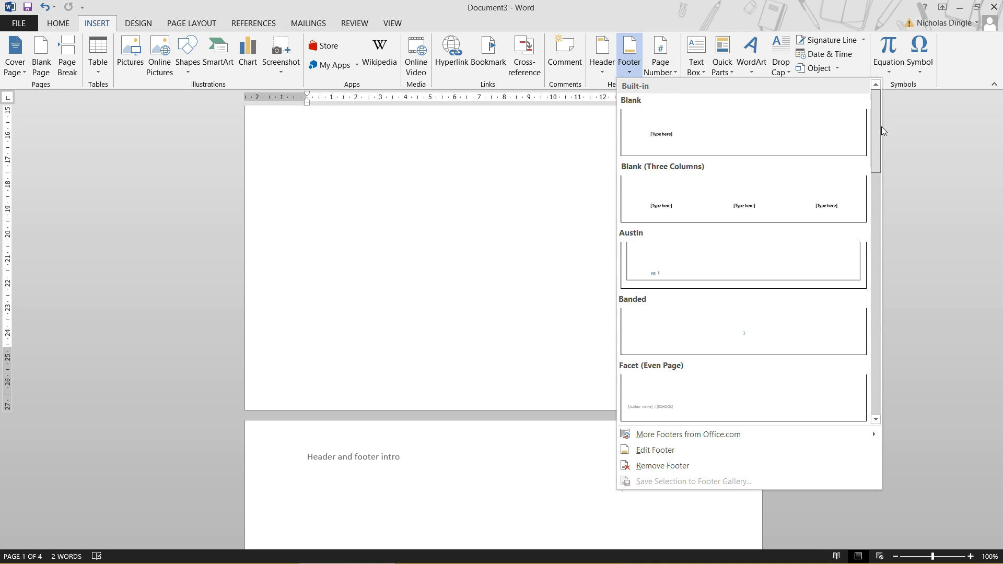
left_click(666, 66)
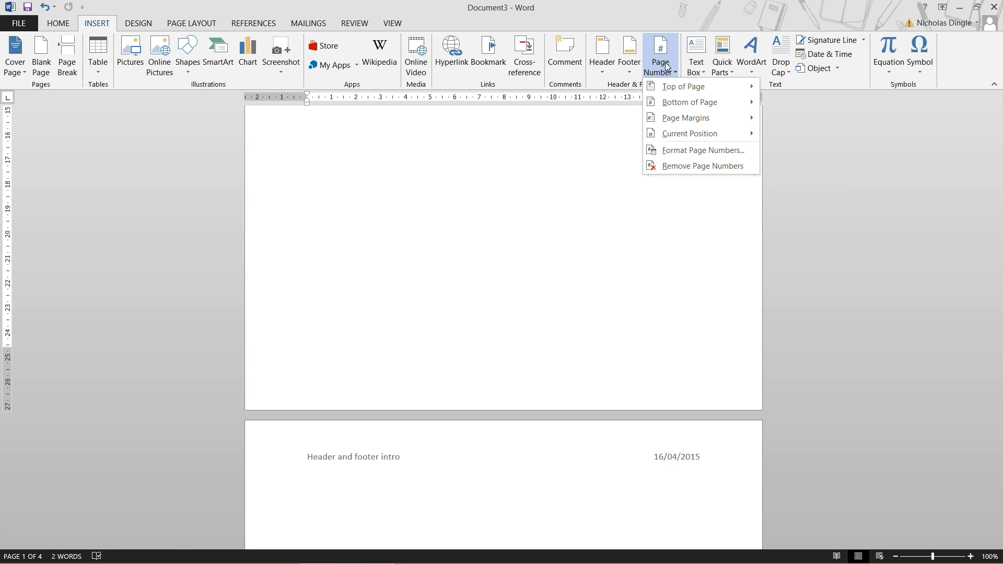
mouse_move(673, 104)
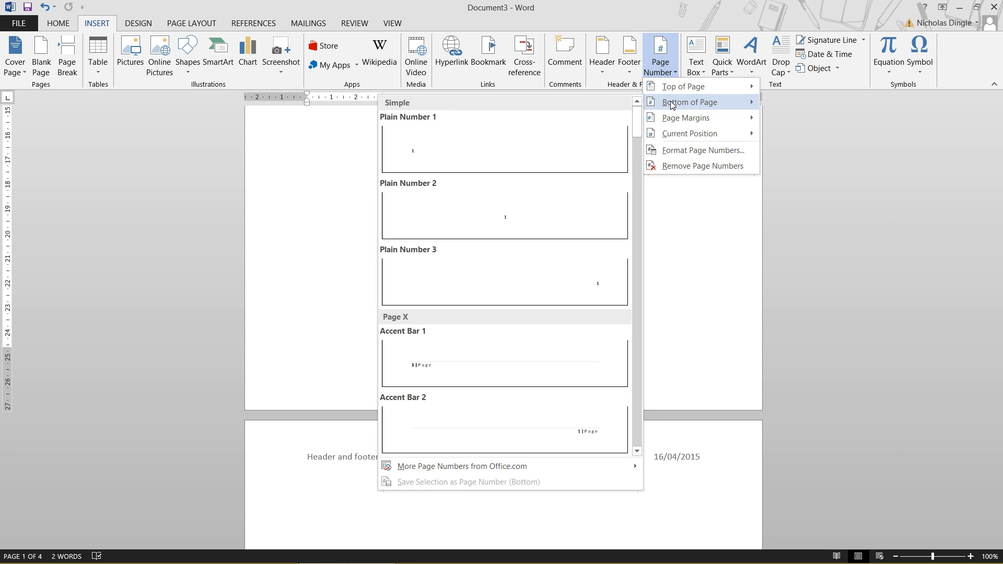
scroll(640, 152, "down", 5)
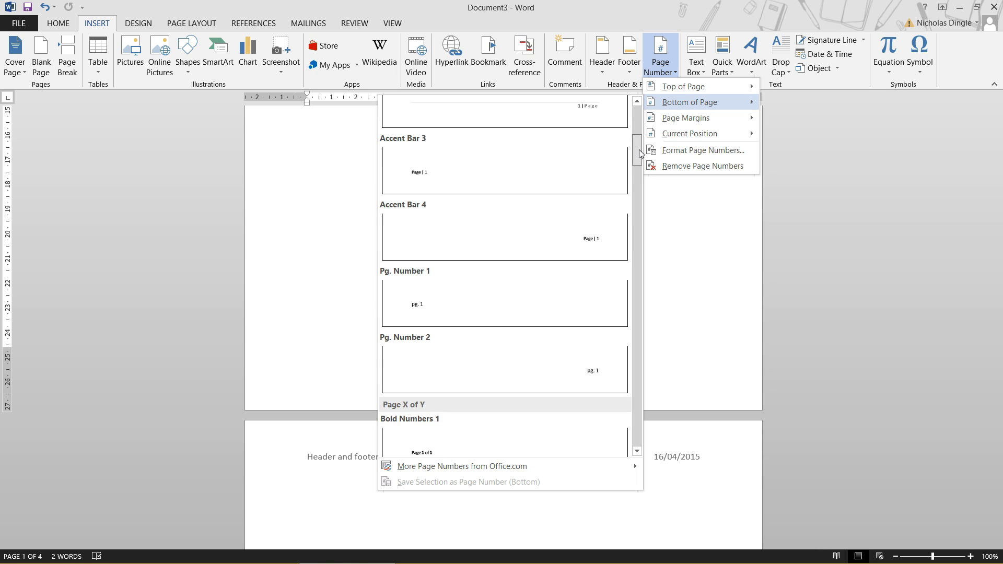
scroll(640, 153, "down", 7)
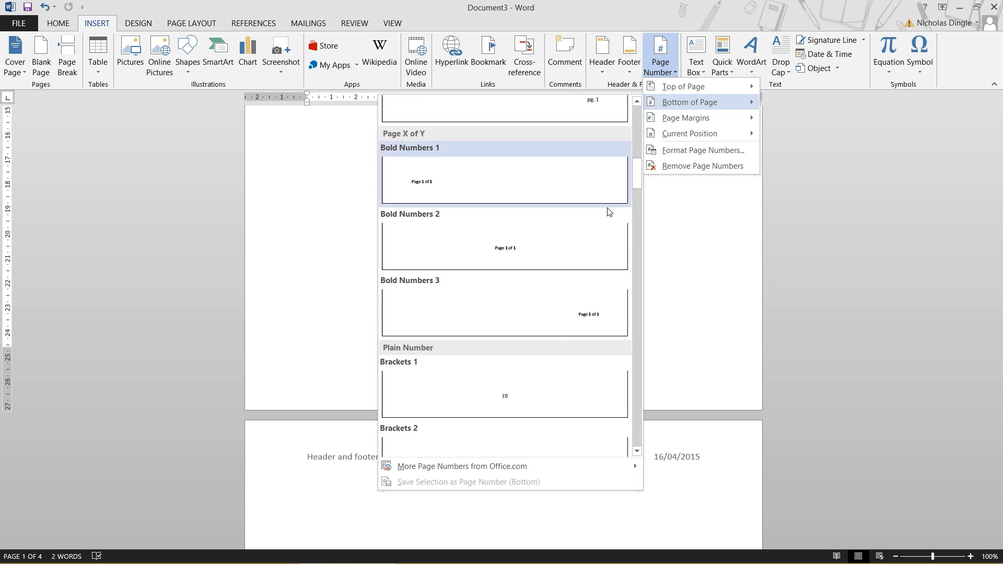
left_click(560, 324)
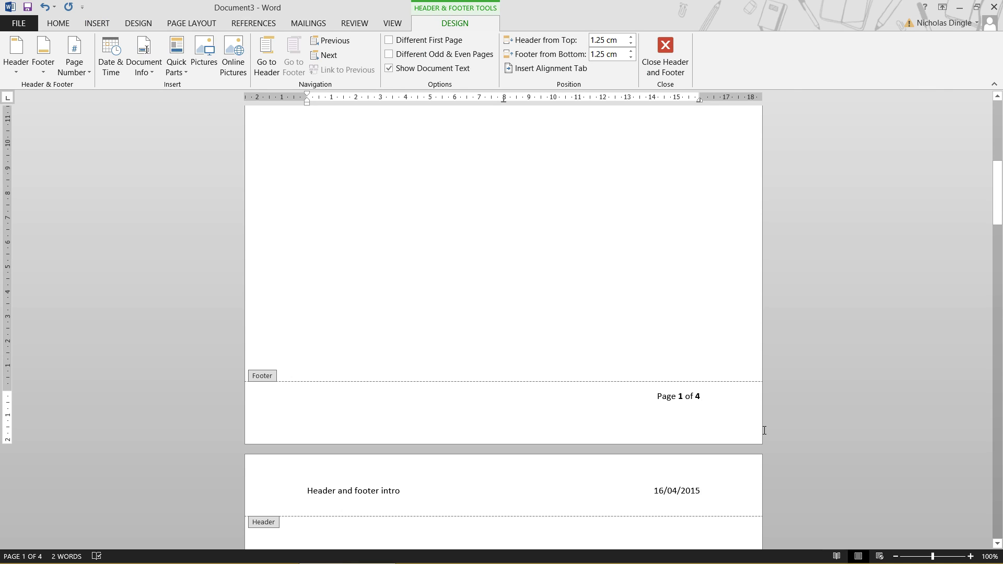
- Scroll through the pages to check footers read Page 1 of 4 through Page 4 of 4
scroll(762, 427, "down", 10)
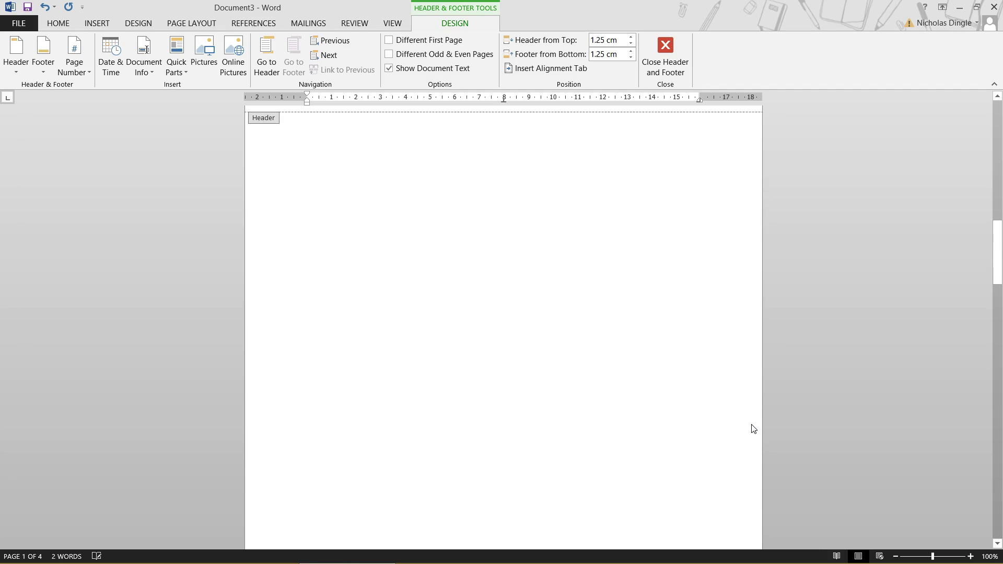
scroll(743, 425, "down", 10)
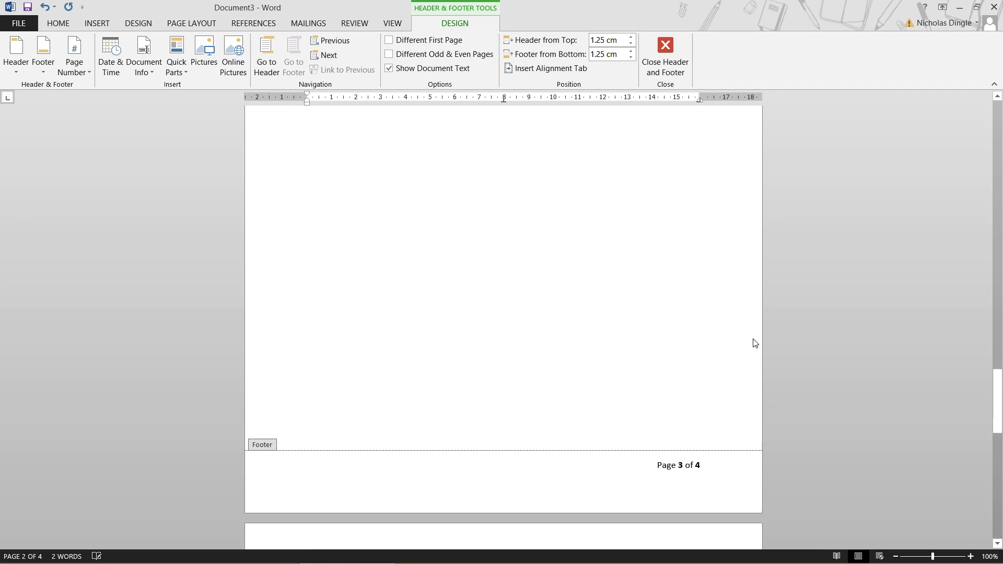
scroll(754, 385, "down", 7)
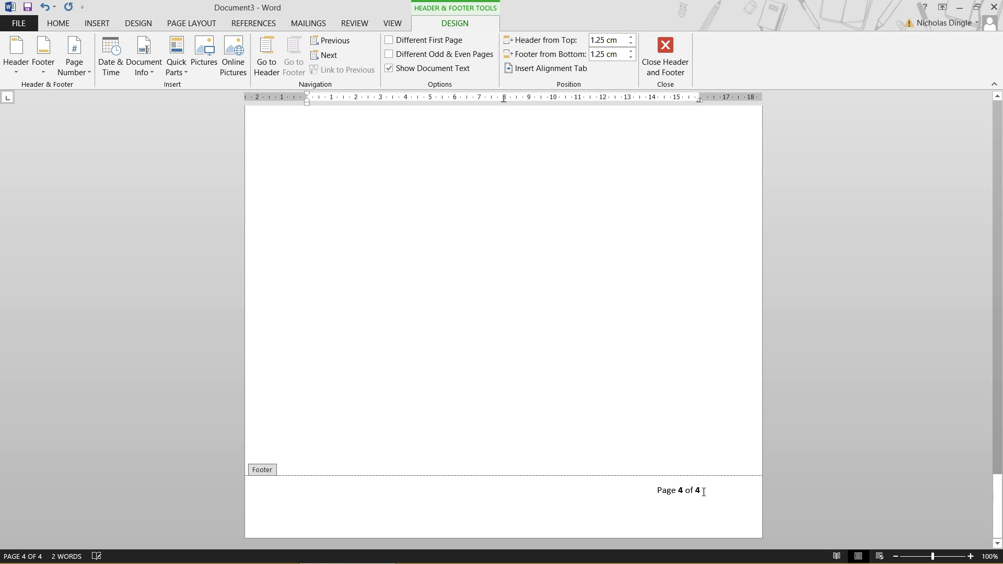
scroll(728, 487, "up", 20)
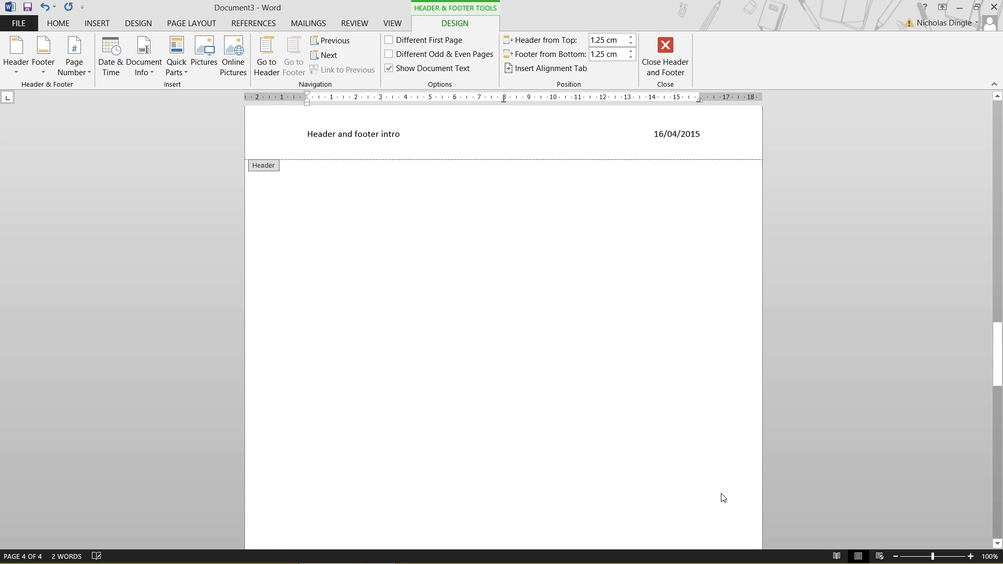
scroll(728, 496, "up", 10)
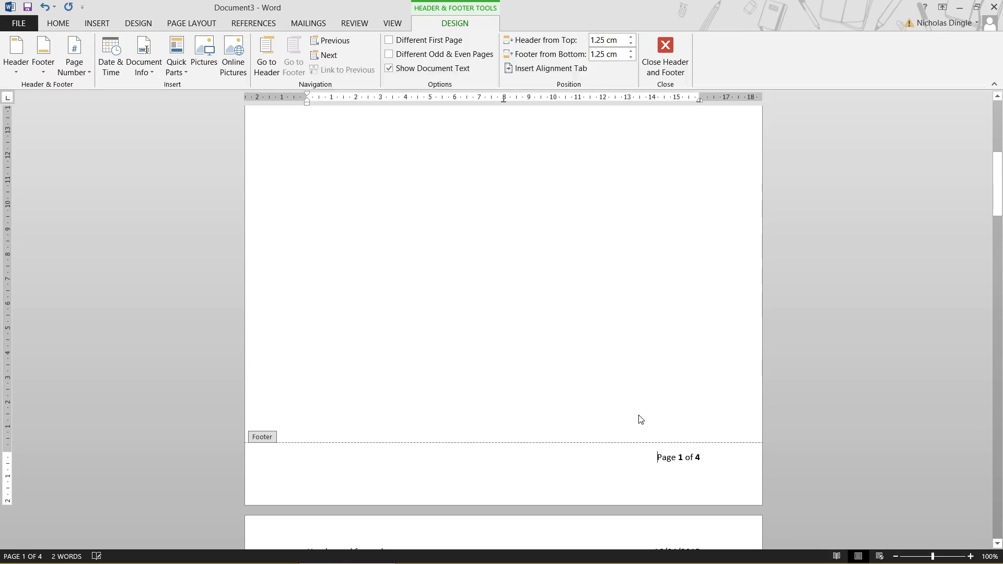
scroll(720, 458, "down", 10)
scroll(716, 453, "up", 7)
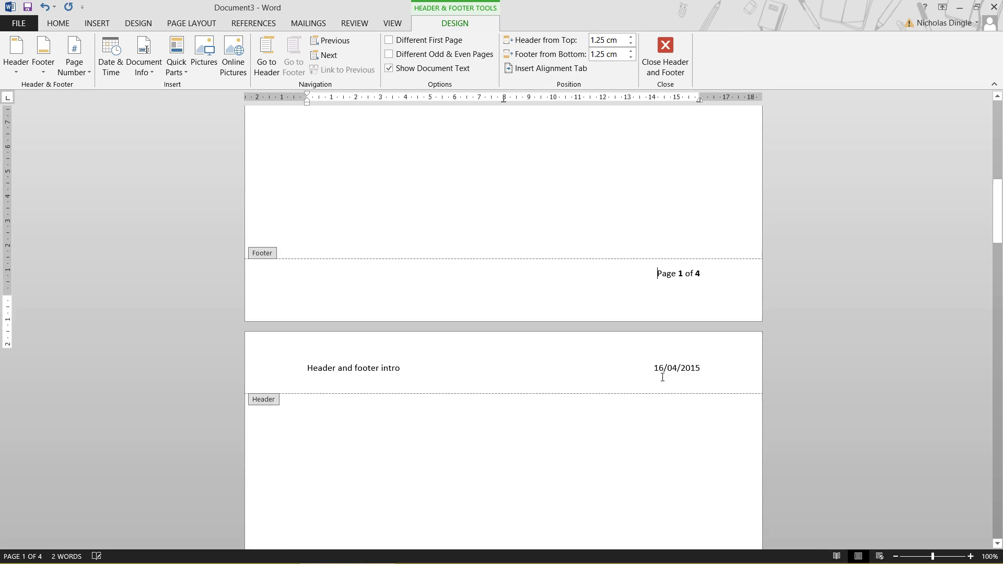
- Insert the File Name field on the empty line below the footer page number
scroll(662, 377, "up", 1)
triple_click(282, 312)
left_click(291, 312)
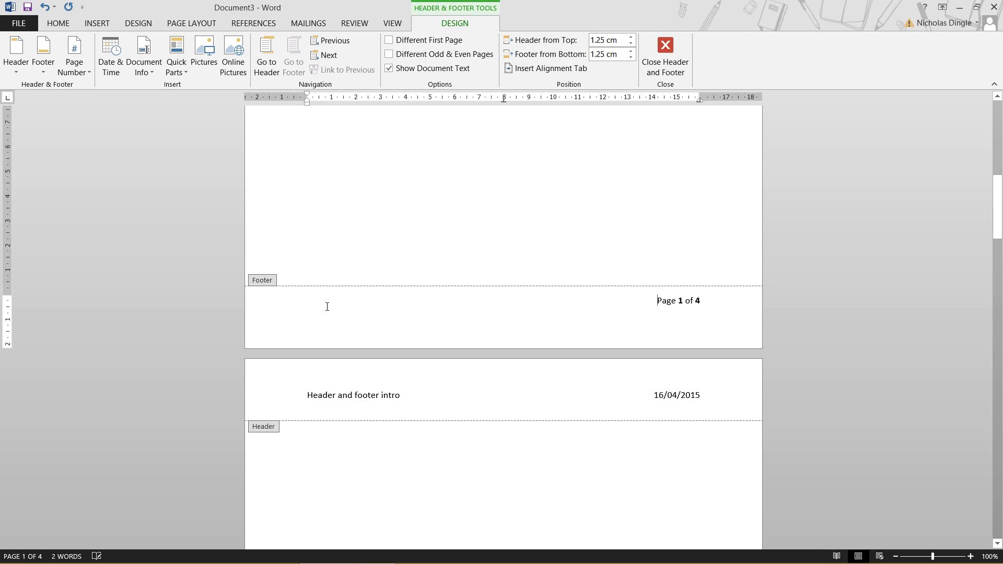
double_click(296, 307)
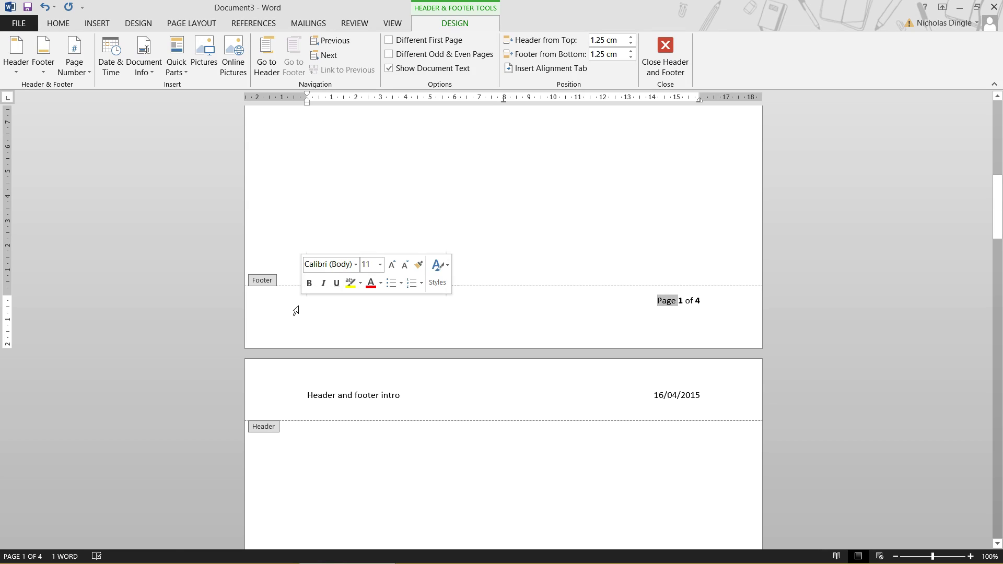
left_click(313, 312)
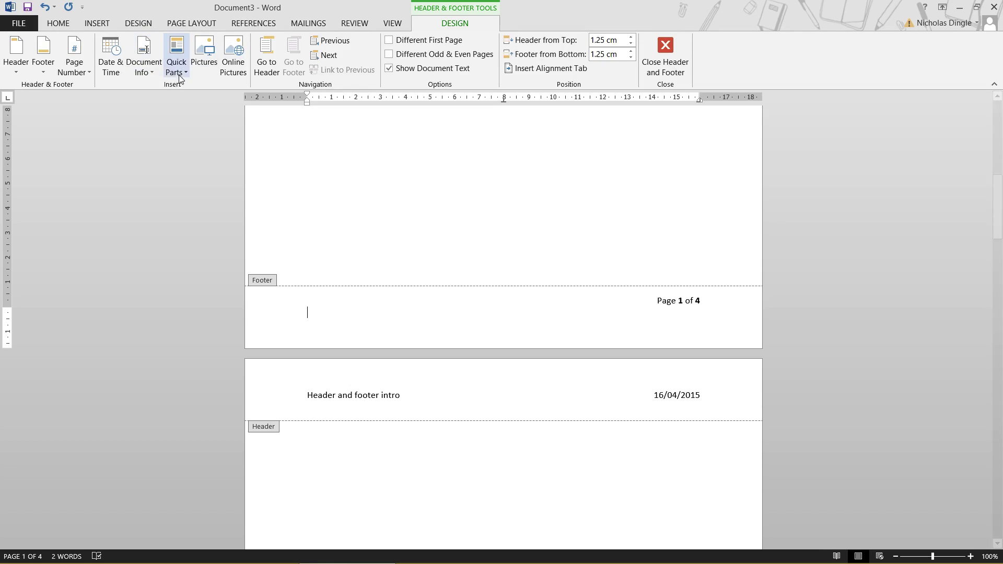
left_click(147, 70)
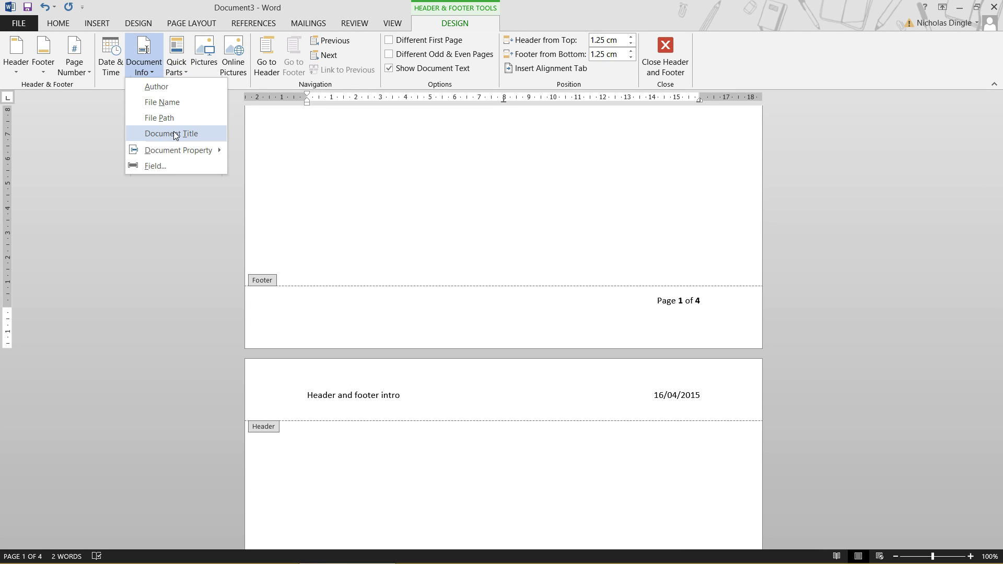
left_click(180, 112)
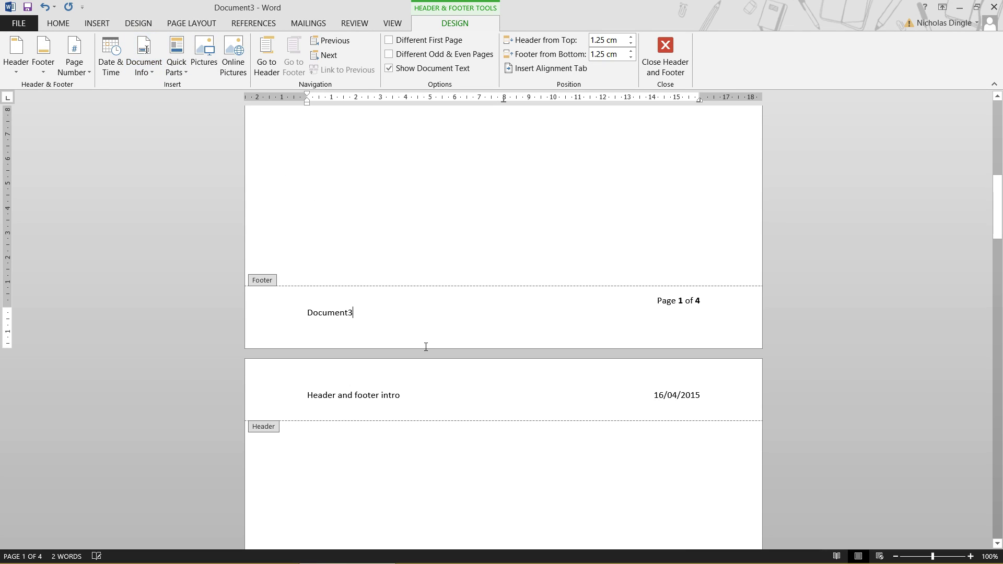
- Scroll through the pages to confirm each footer shows Document3
scroll(459, 336, "down", 10)
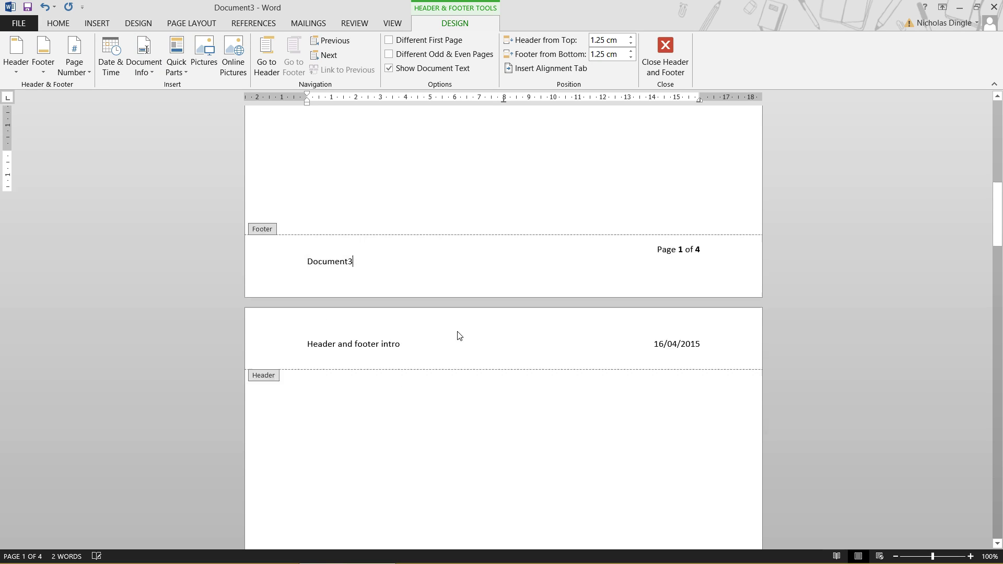
scroll(397, 465, "down", 18)
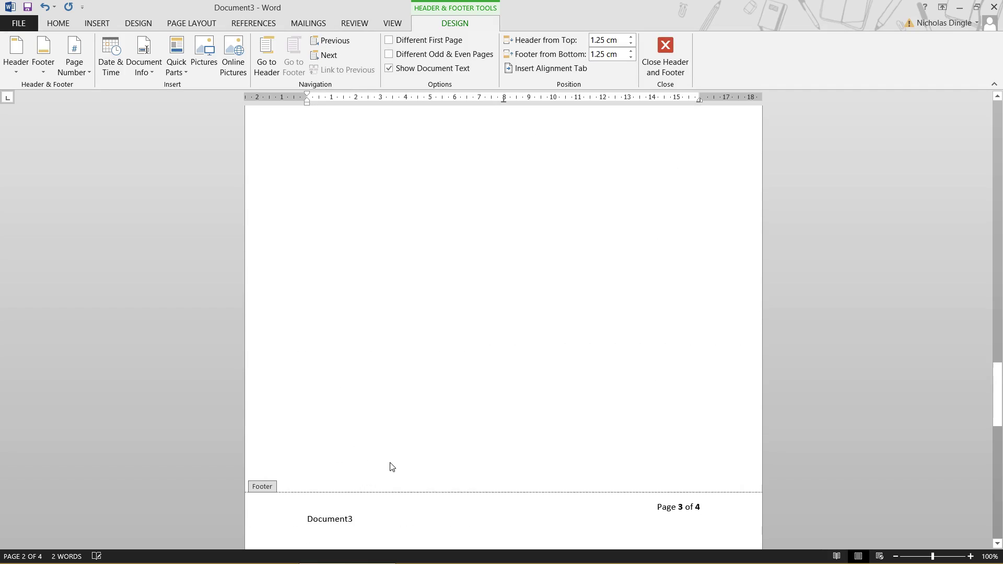
scroll(397, 465, "down", 3)
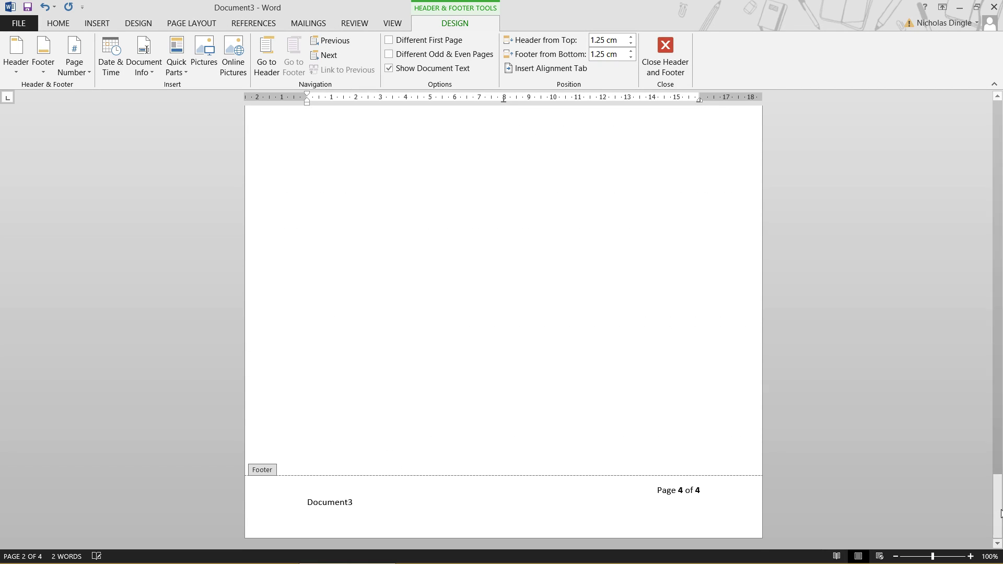
left_click_drag(996, 504, 982, 294)
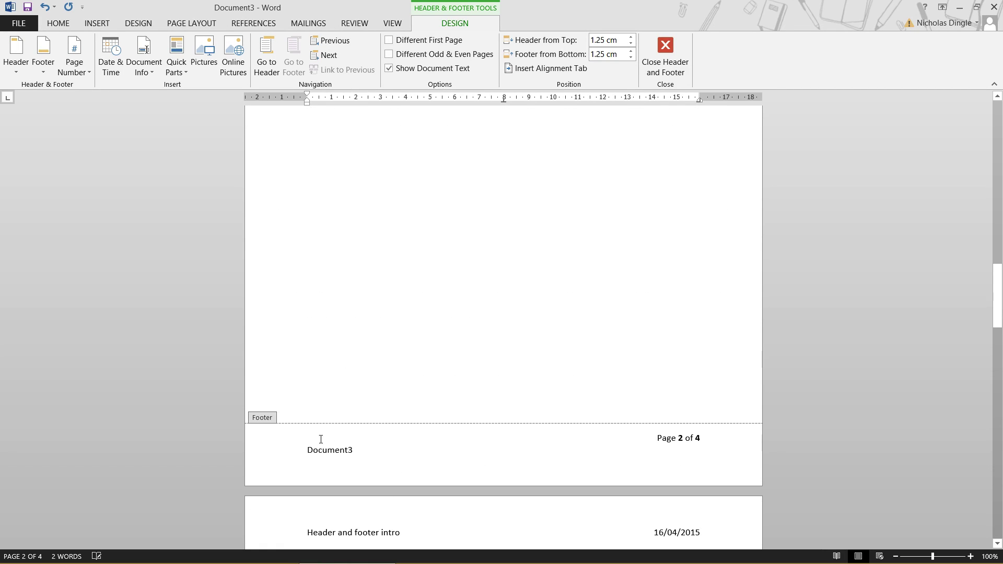
scroll(575, 470, "down", 3)
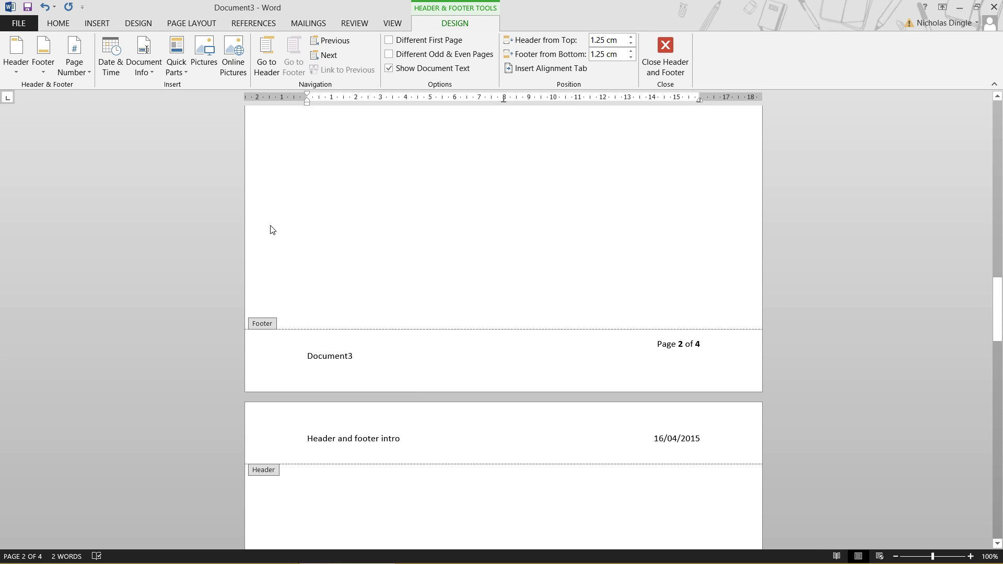
- Delete the Document3 file name, leaving an empty line below the page number
double_click(364, 359)
key("BackSpace")
key("BackSpace")
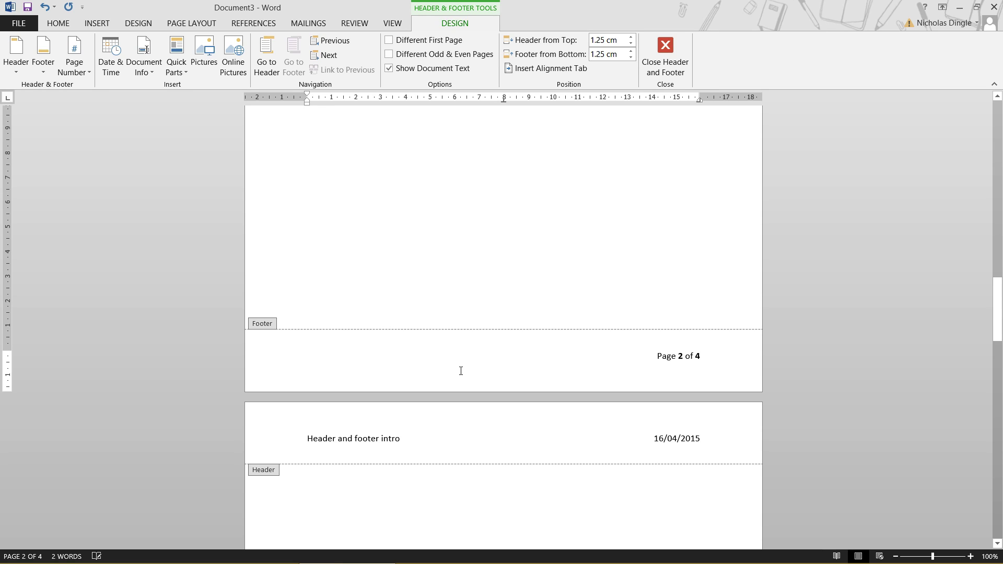
key("Return")
scroll(685, 444, "up", 20)
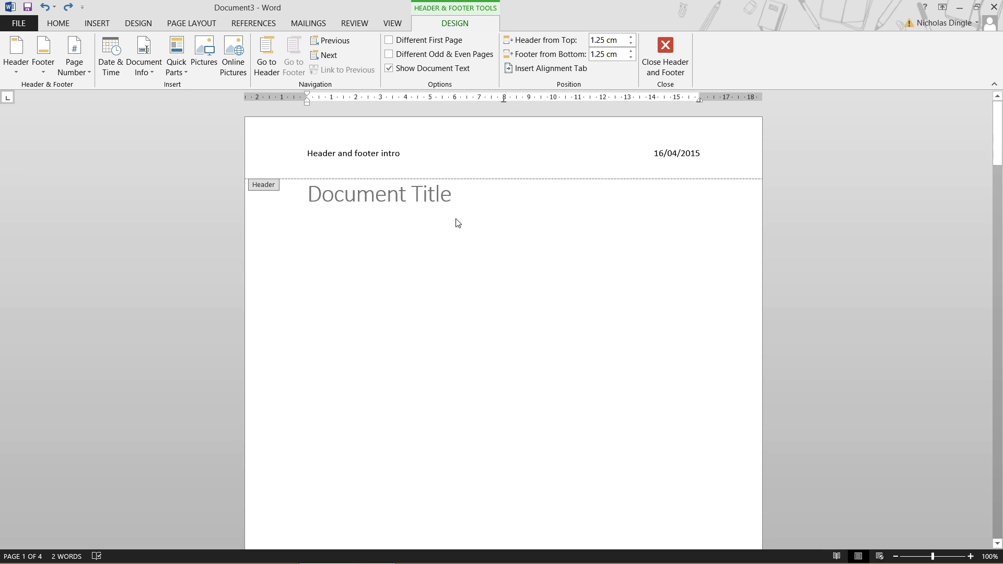
scroll(517, 350, "down", 8)
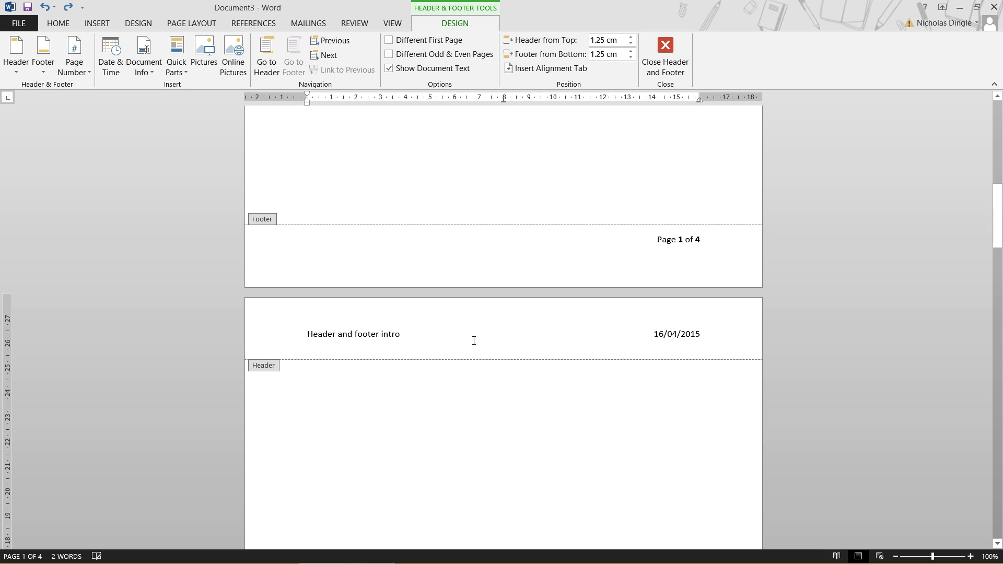
scroll(488, 359, "down", 5)
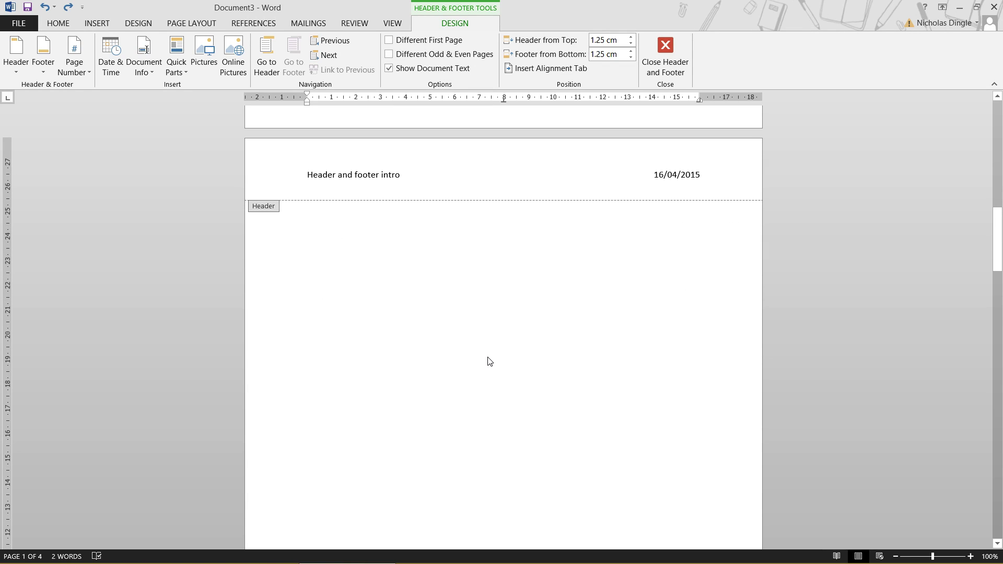
- Return to page 1 and place the cursor in its header
scroll(482, 358, "up", 13)
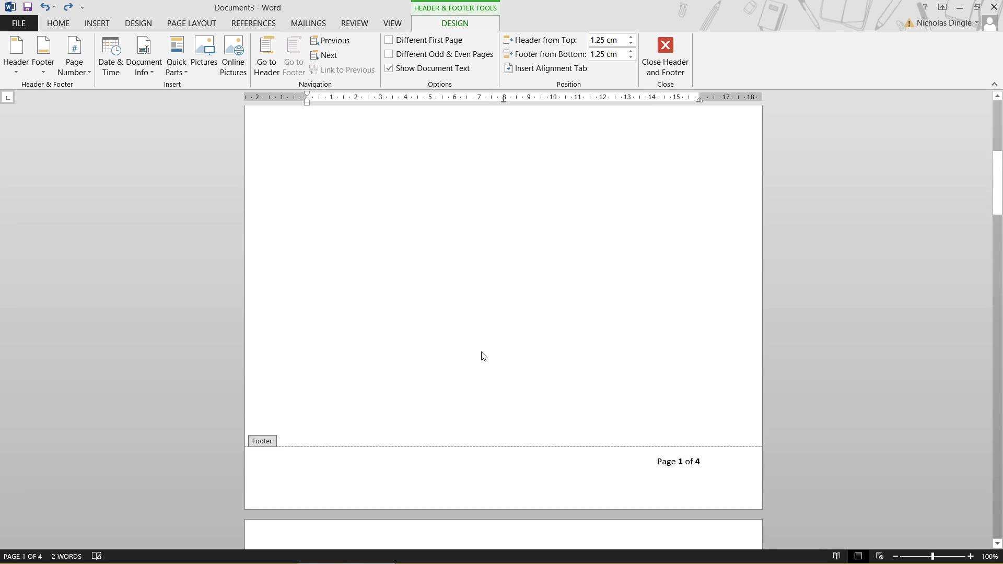
scroll(481, 208, "down", 8)
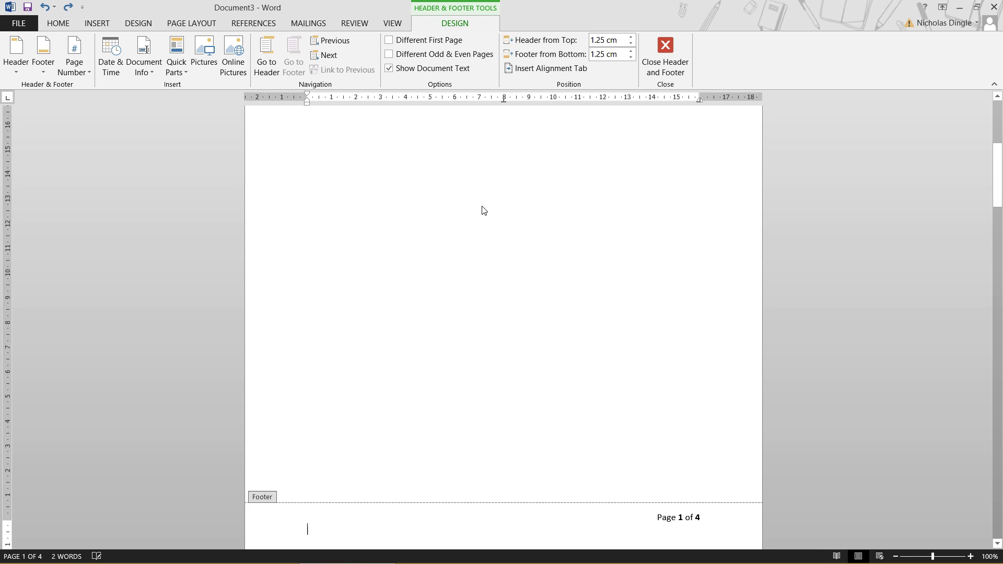
scroll(481, 208, "up", 8)
left_click(406, 153)
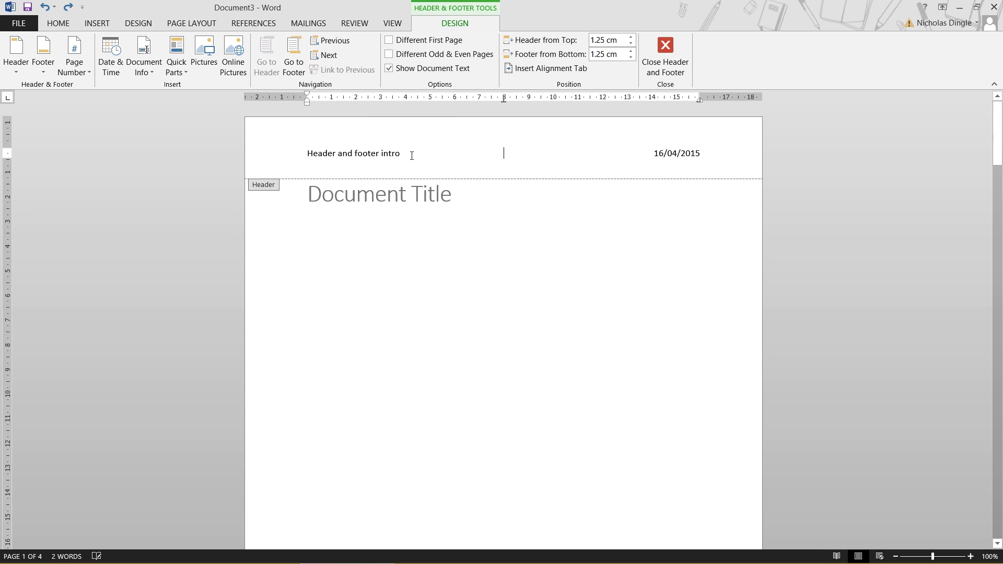
scroll(684, 377, "down", 10)
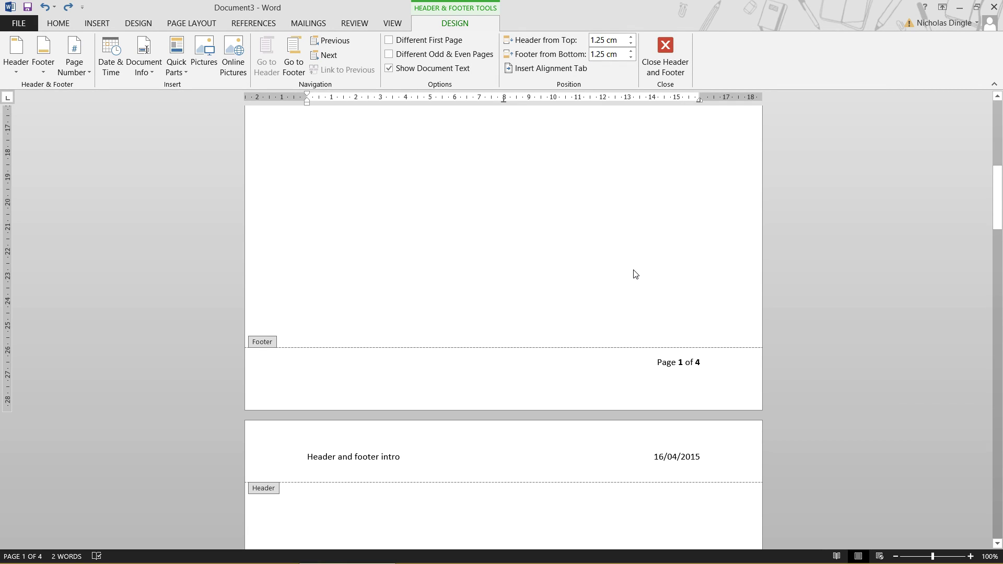
scroll(626, 276, "down", 5)
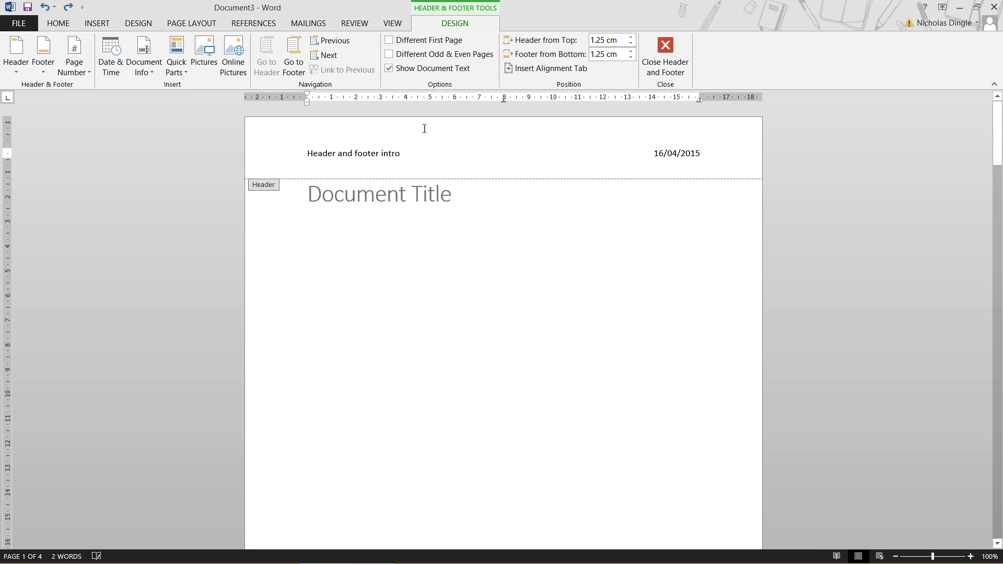
- Turn on Different First Page for the header and footer
left_click(437, 44)
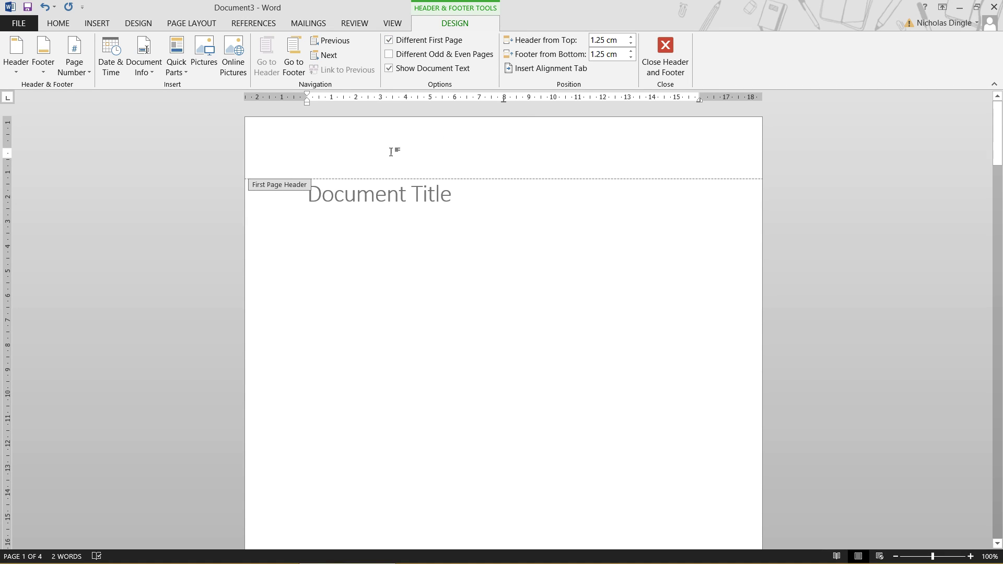
scroll(776, 321, "down", 15)
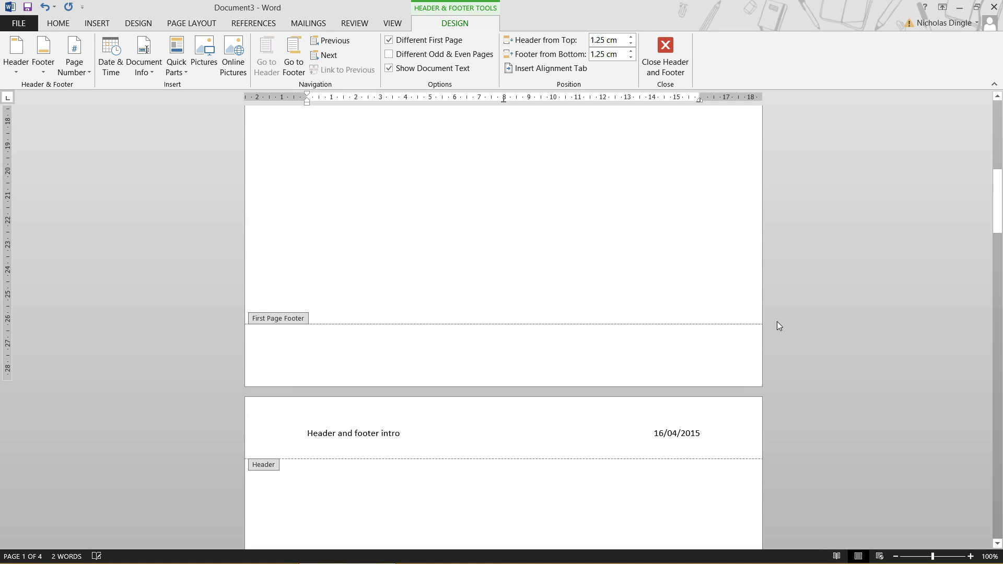
left_click(523, 241)
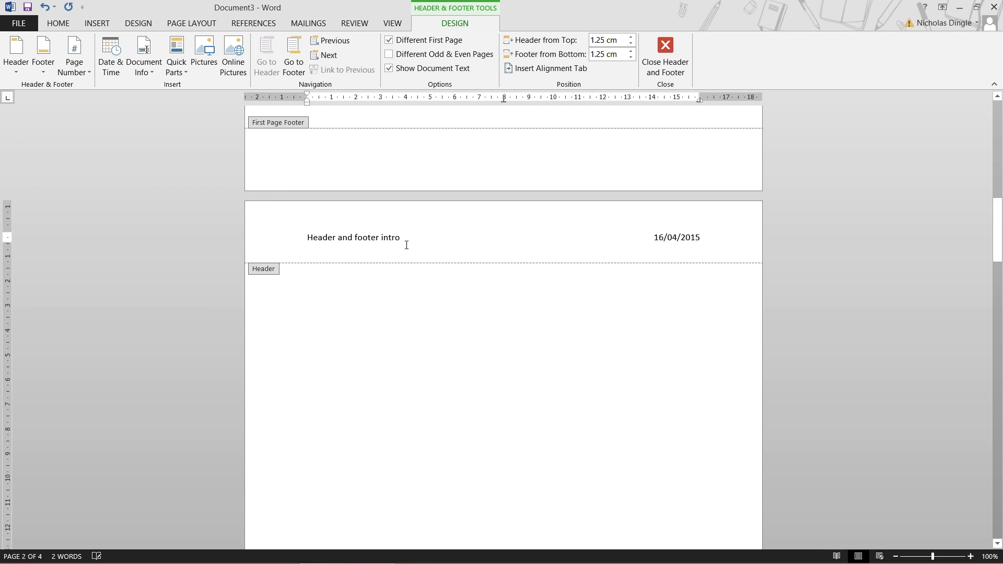
scroll(522, 251, "down", 20)
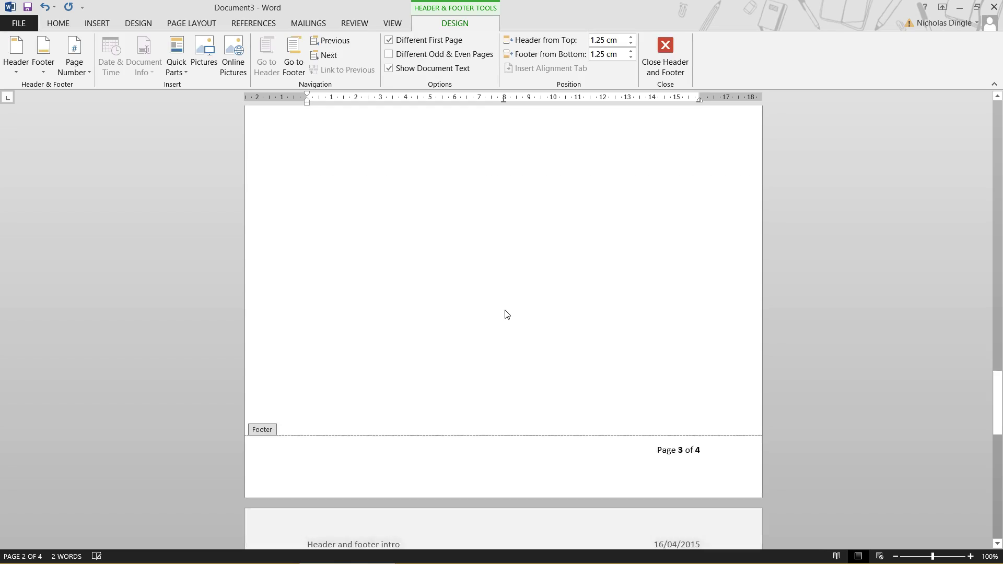
scroll(505, 314, "down", 15)
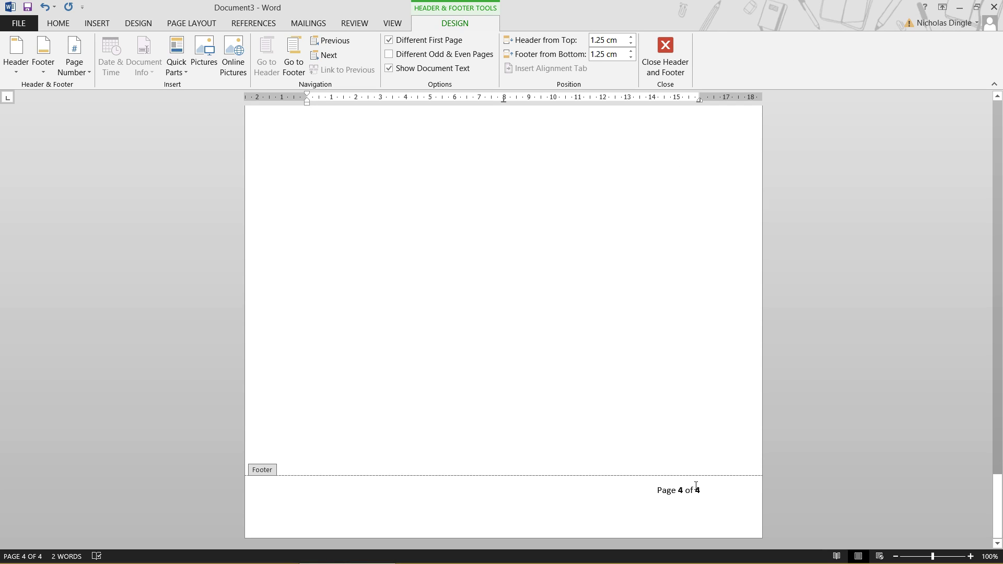
scroll(687, 438, "up", 20)
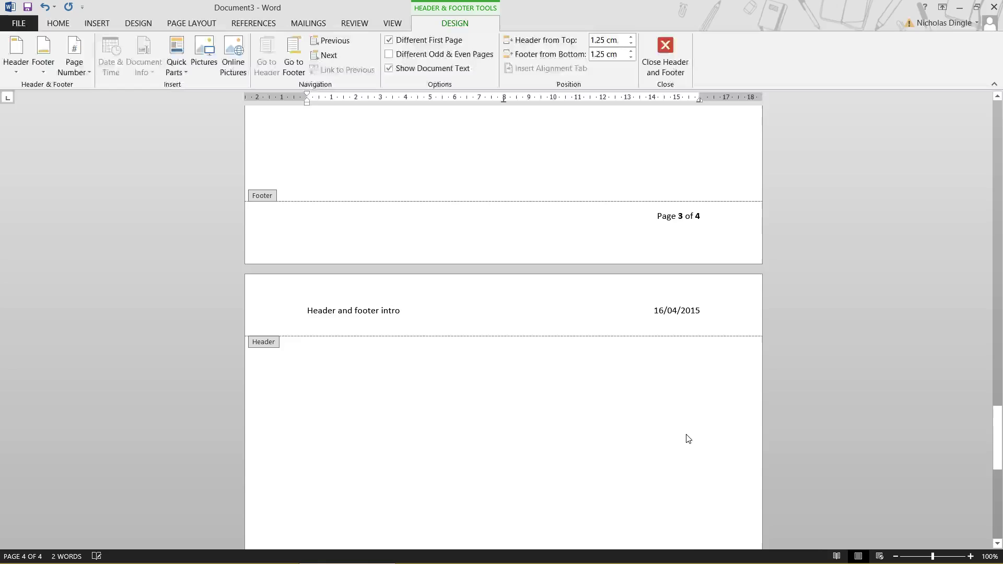
scroll(677, 424, "up", 20)
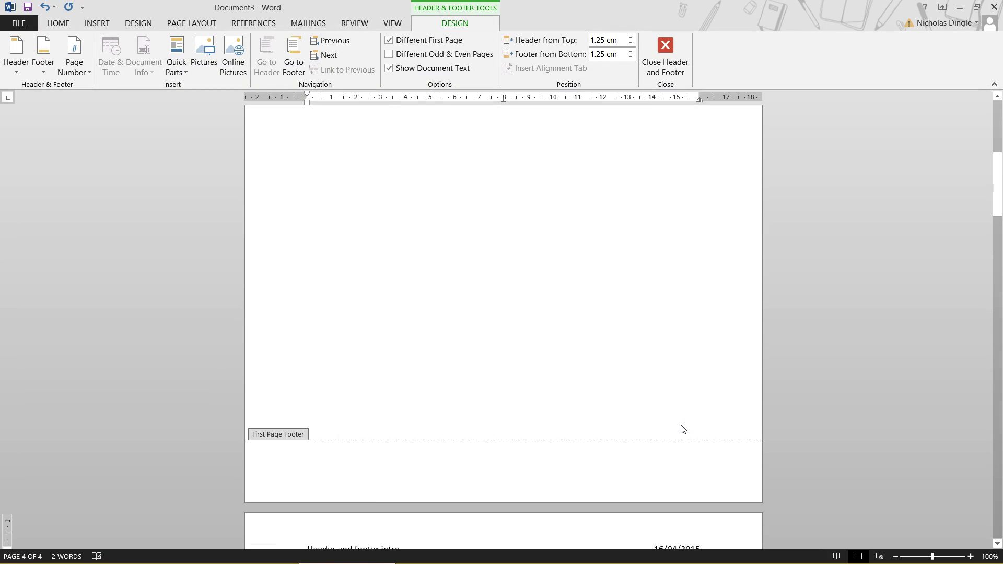
- Type 'What ever I want' centred in the first-page header
left_click(522, 159)
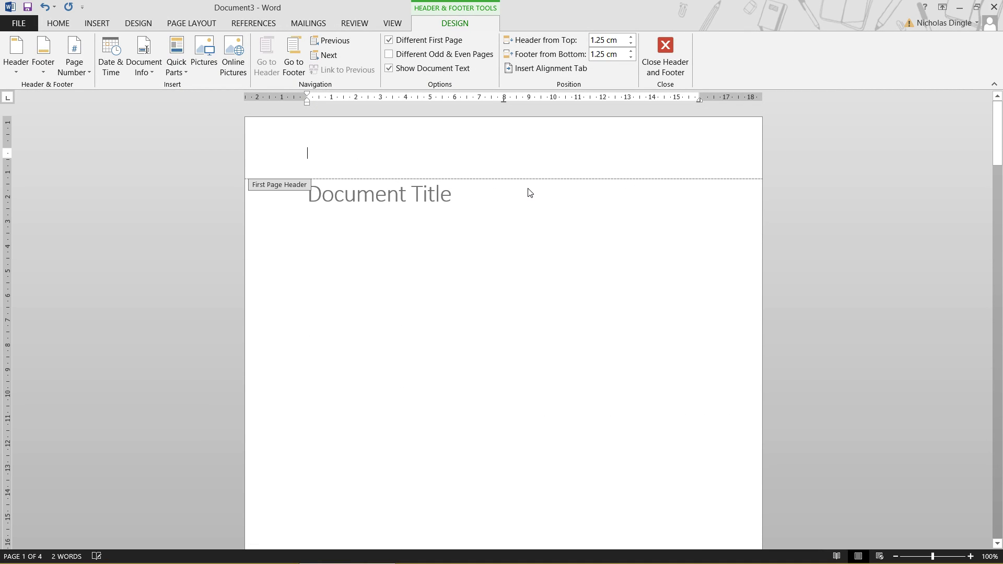
key("Tab")
type("What ever I want")
scroll(588, 459, "down", 15)
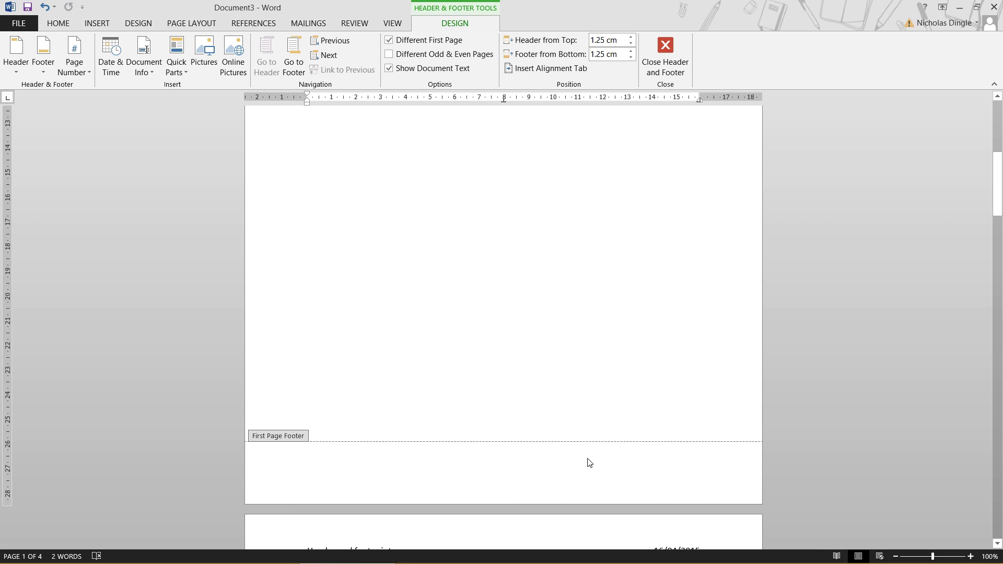
scroll(589, 449, "down", 20)
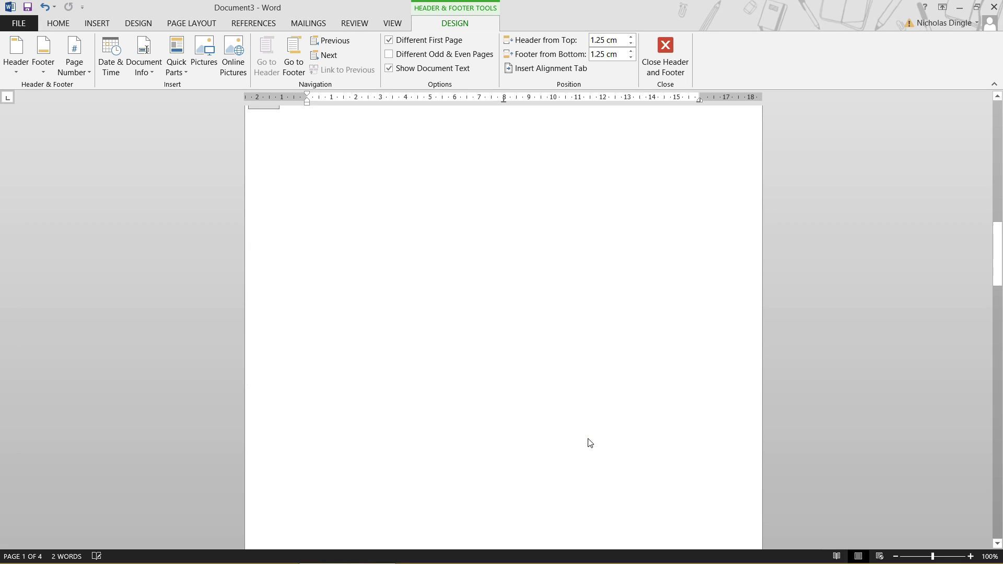
scroll(587, 444, "up", 20)
scroll(586, 447, "up", 14)
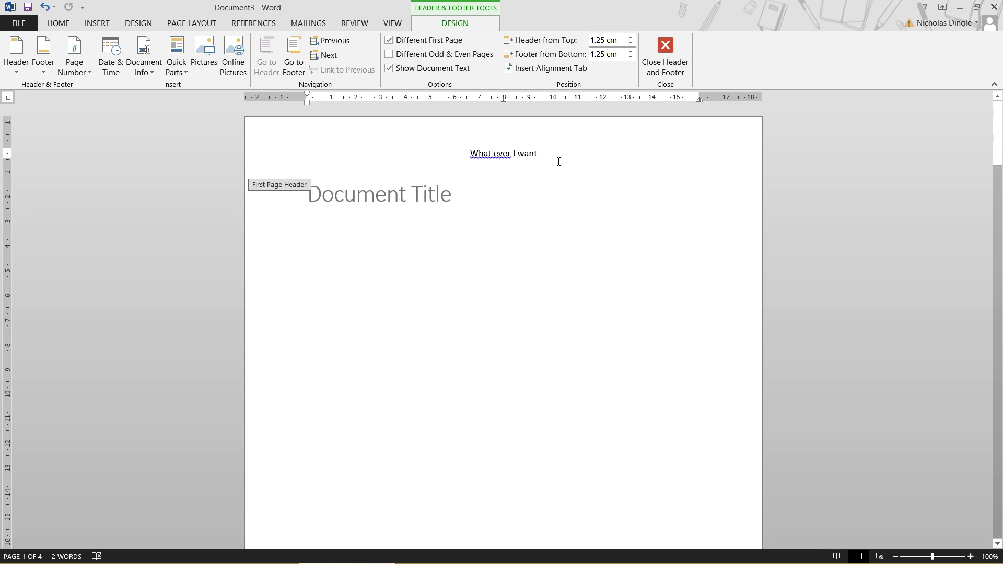
- Delete the 'What ever I want' text and turn off Different First Page
left_click_drag(539, 153, 474, 153)
key("Delete")
left_click(406, 43)
scroll(506, 295, "down", 15)
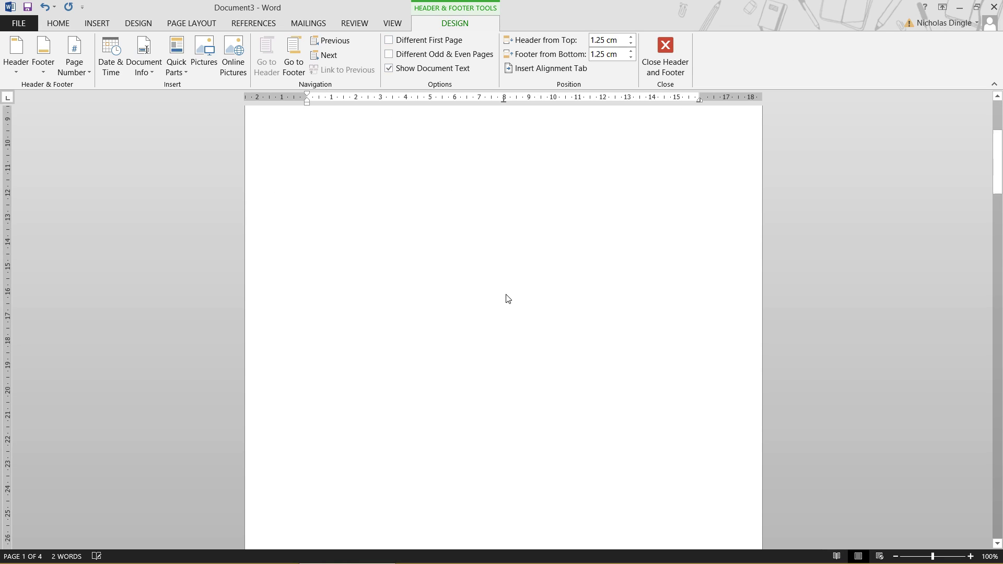
scroll(502, 300, "up", 15)
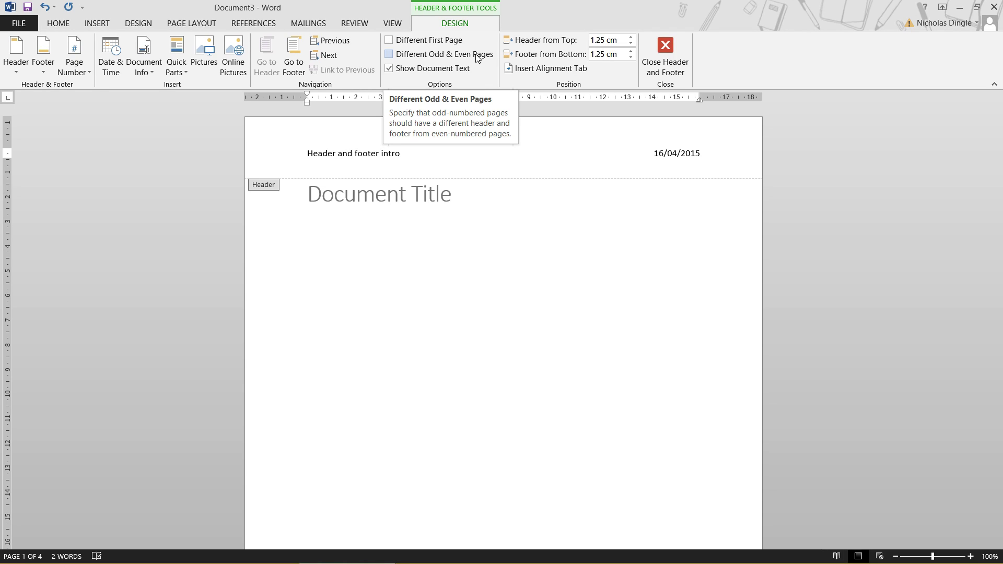
- Turn on Different Odd & Even Pages
left_click(476, 57)
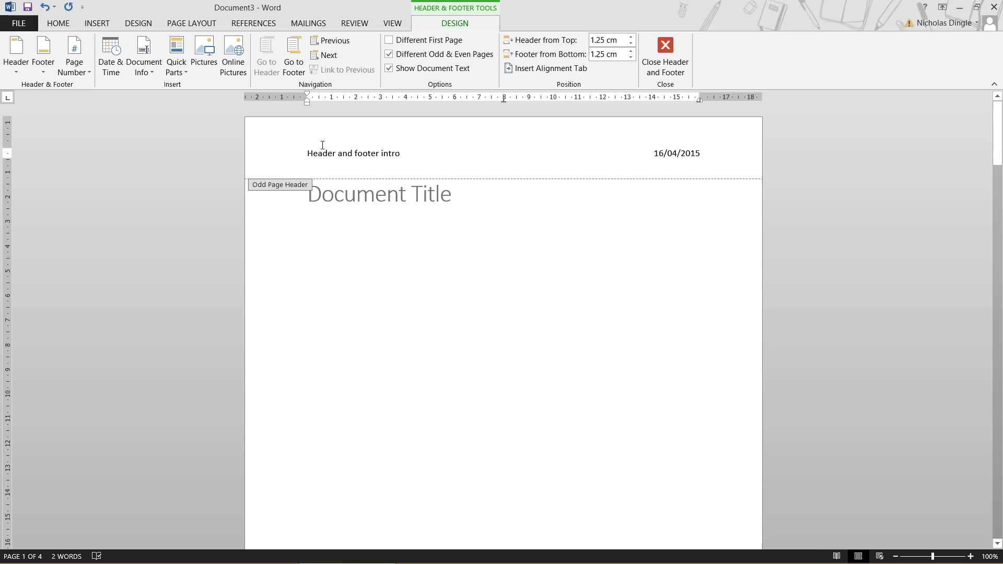
scroll(647, 263, "down", 15)
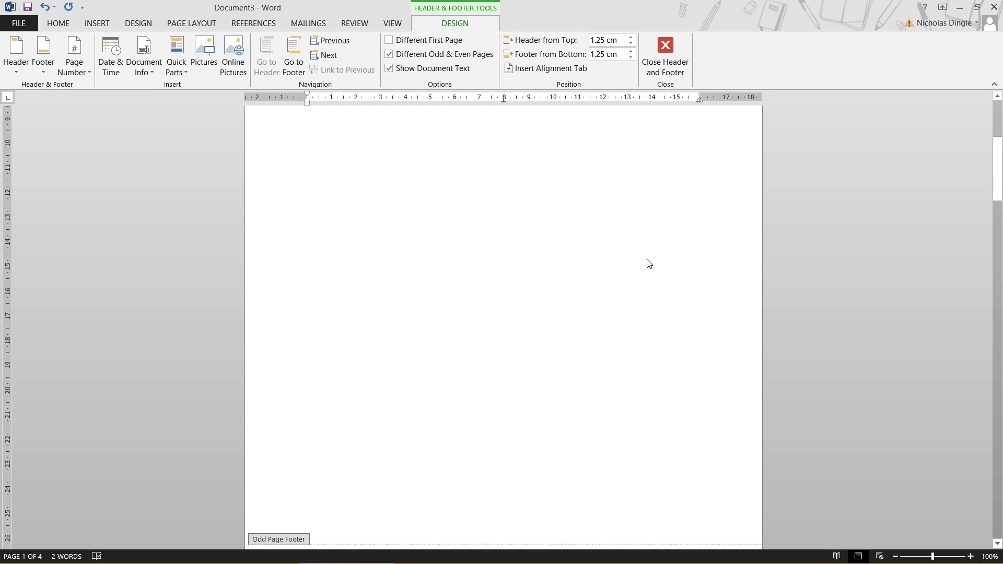
scroll(647, 263, "up", 6)
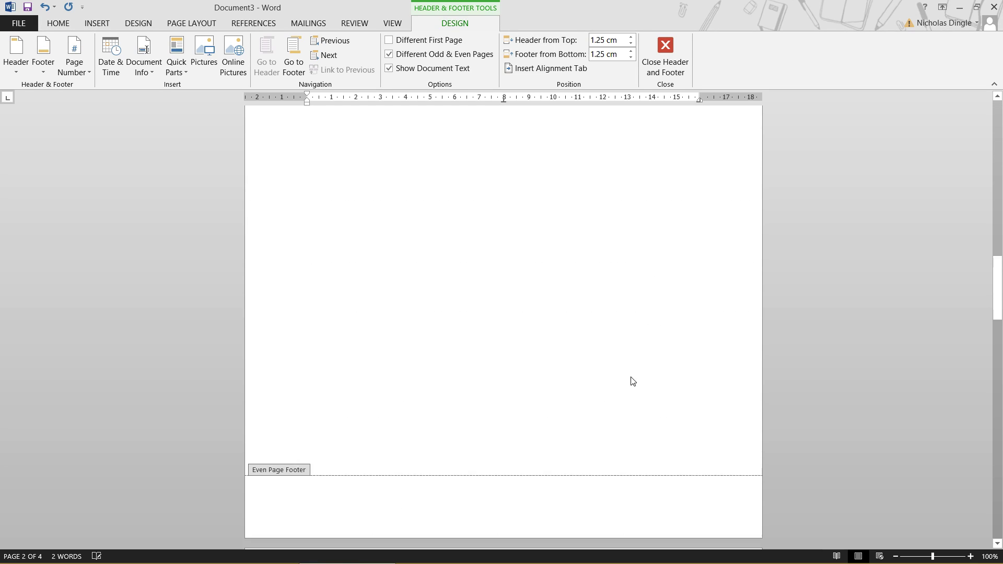
- Type '1. Chapter 1' as plain text in page 2's even-page header, undoing automatic numbering
left_click(453, 286)
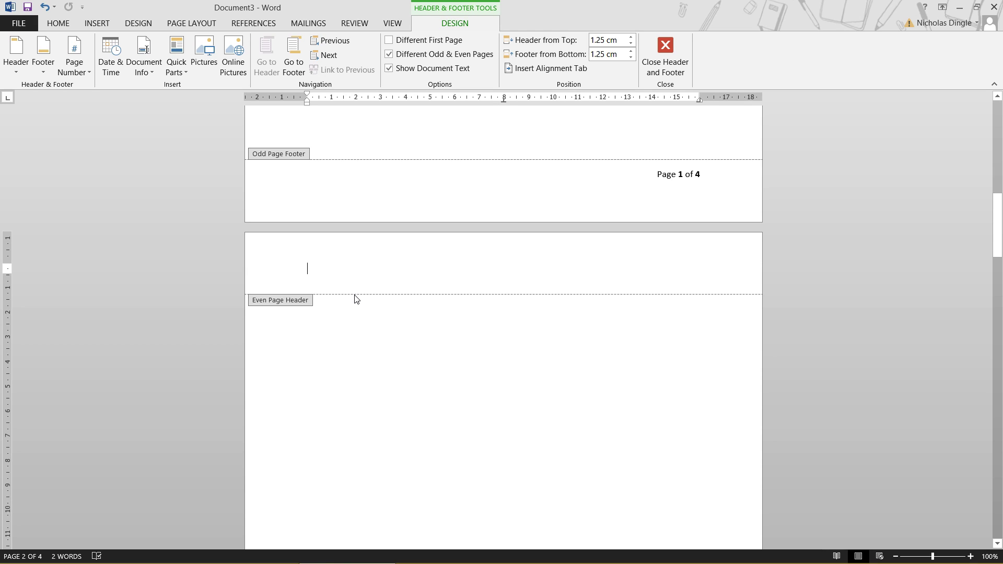
type("1. Cj")
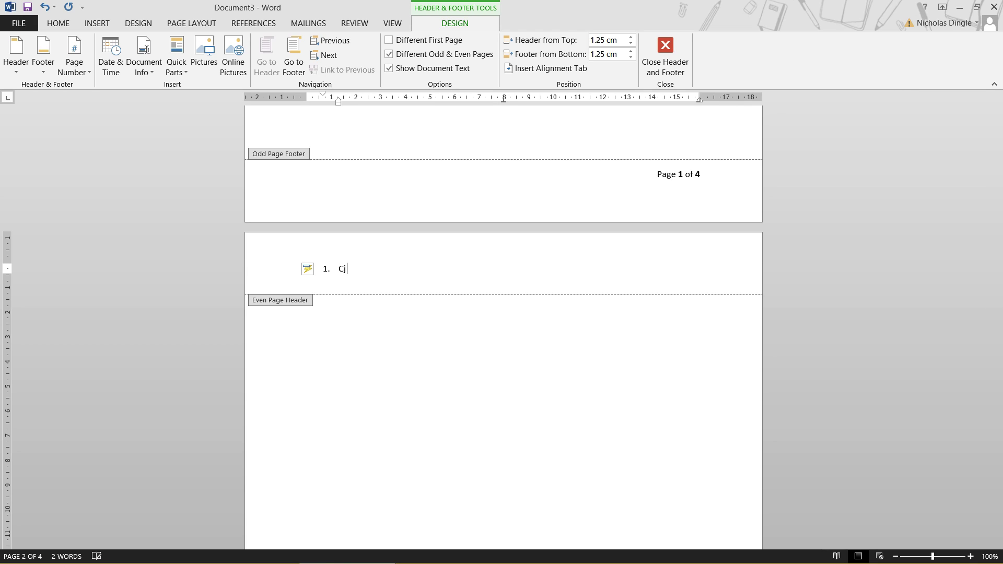
left_click(312, 268)
left_click(390, 278)
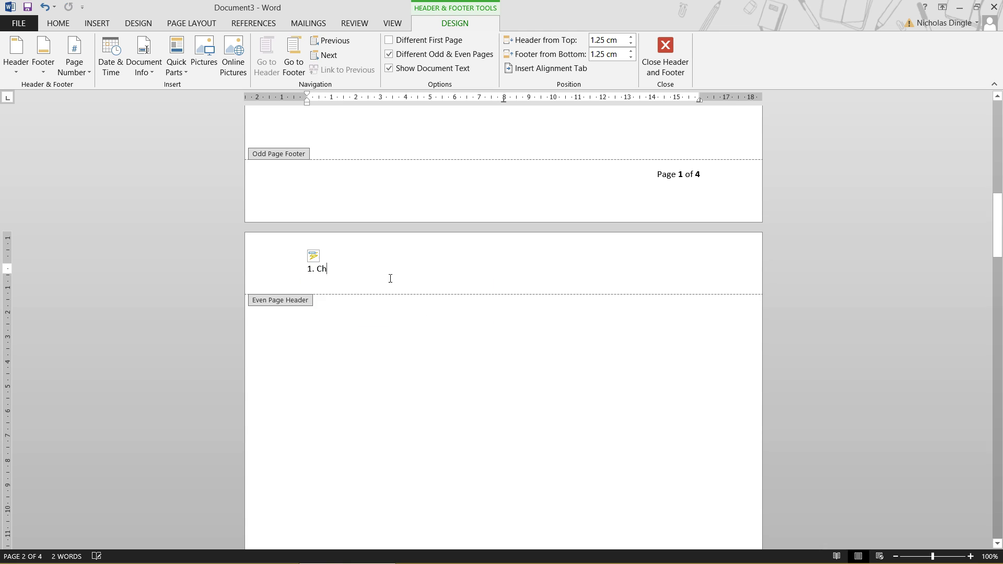
type("apter 1")
key("Tab")
key("Tab")
scroll(705, 318, "down", 10)
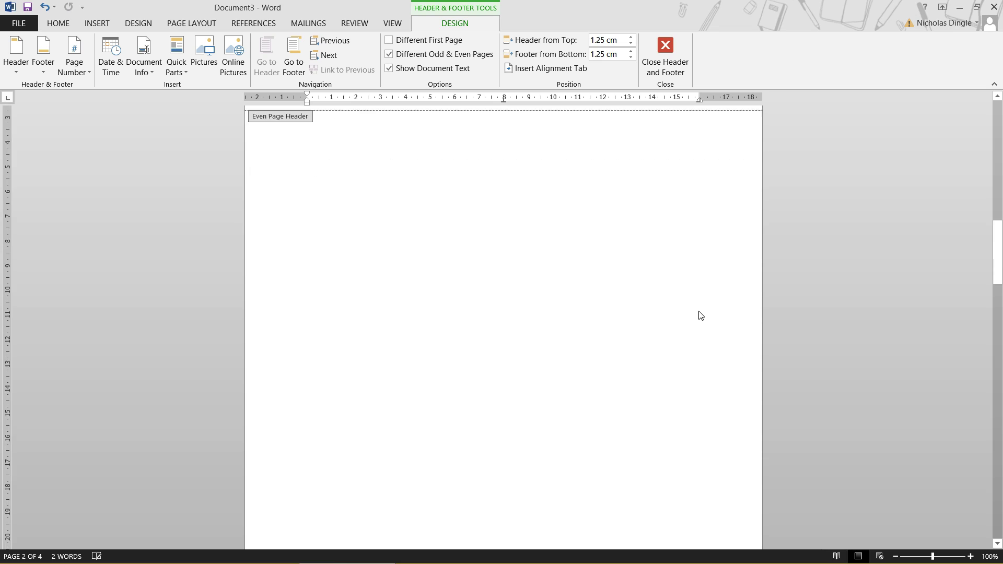
- Insert a Bold Numbers 2 'Page X of Y' number at the right of the even-page footer
left_click(717, 424)
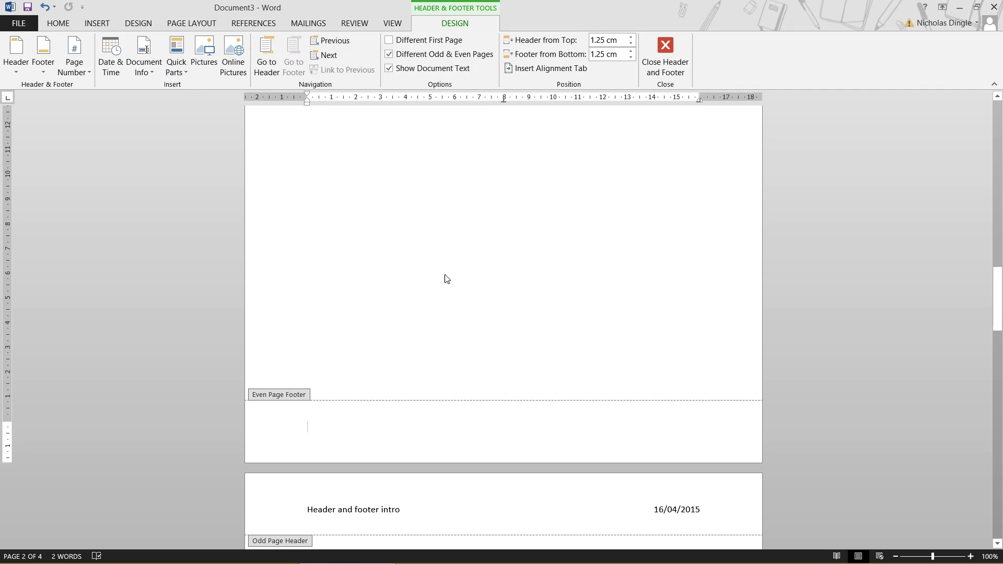
key("Tab")
key("Tab")
left_click(74, 57)
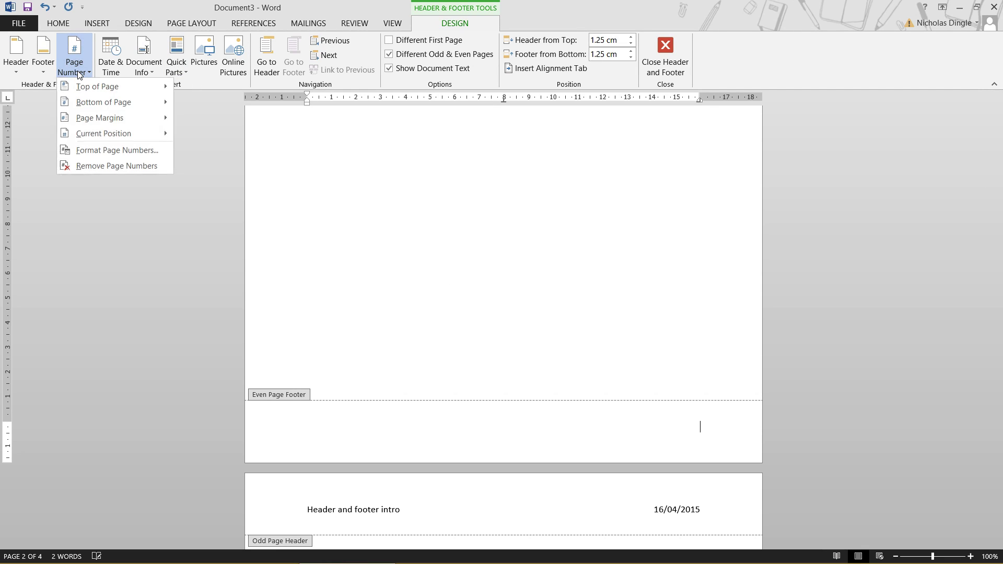
mouse_move(92, 102)
scroll(356, 293, "down", 5)
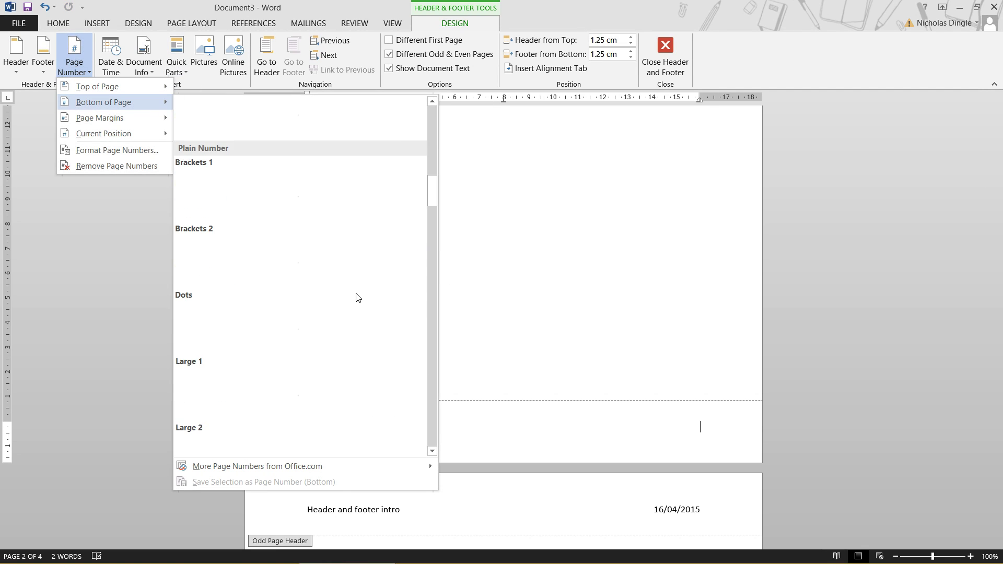
scroll(355, 289, "up", 3)
left_click(381, 266)
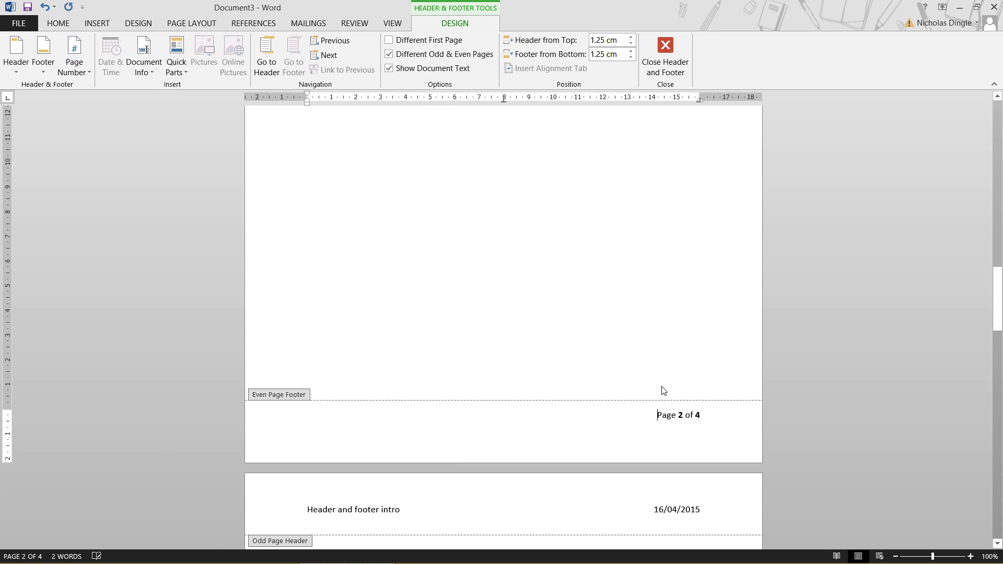
- Scroll through the pages to check page 2 reads 'Page 2 of 4'
scroll(688, 406, "up", 4)
scroll(685, 405, "up", 10)
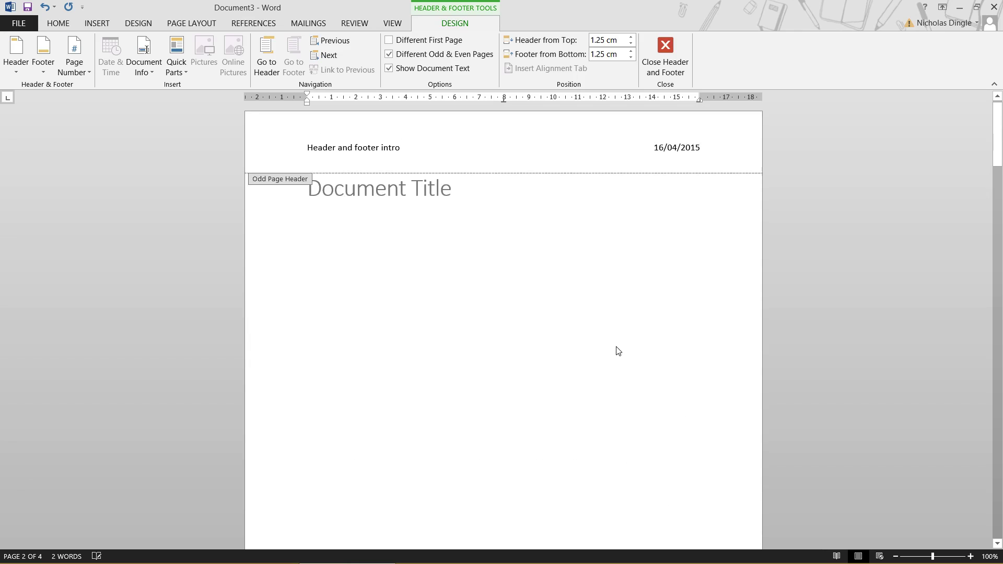
scroll(495, 330, "down", 3)
scroll(496, 330, "down", 3)
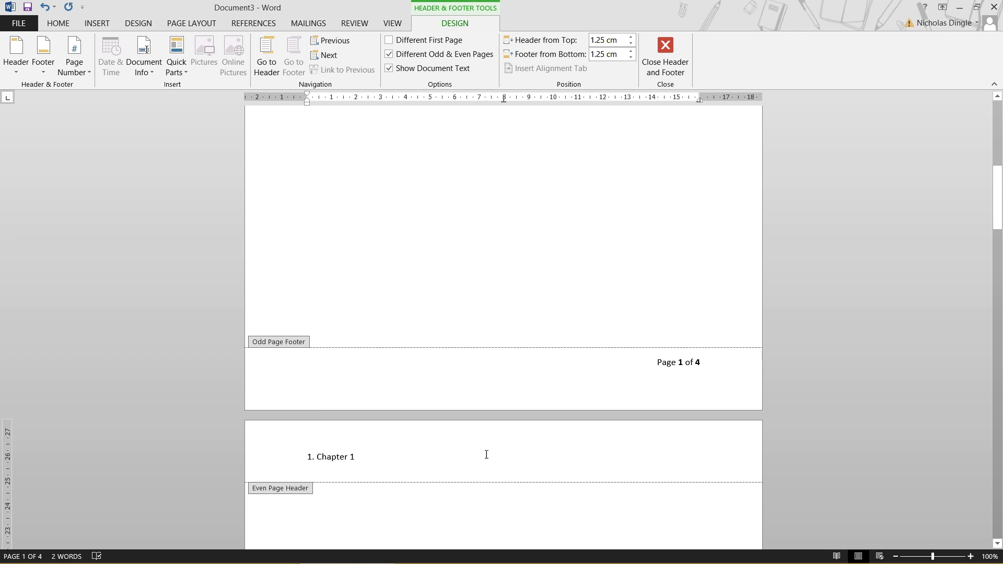
scroll(668, 385, "down", 17)
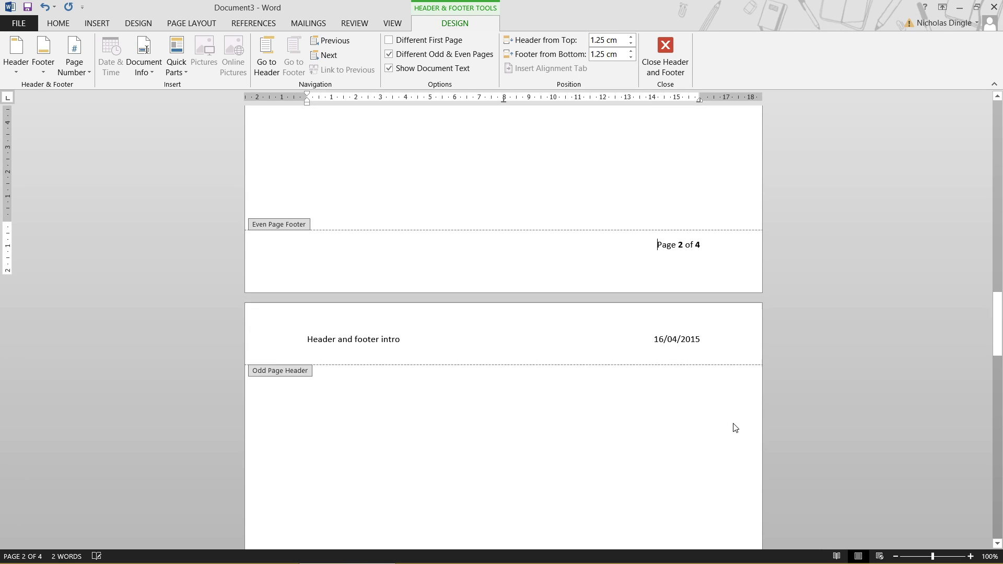
scroll(735, 428, "down", 9)
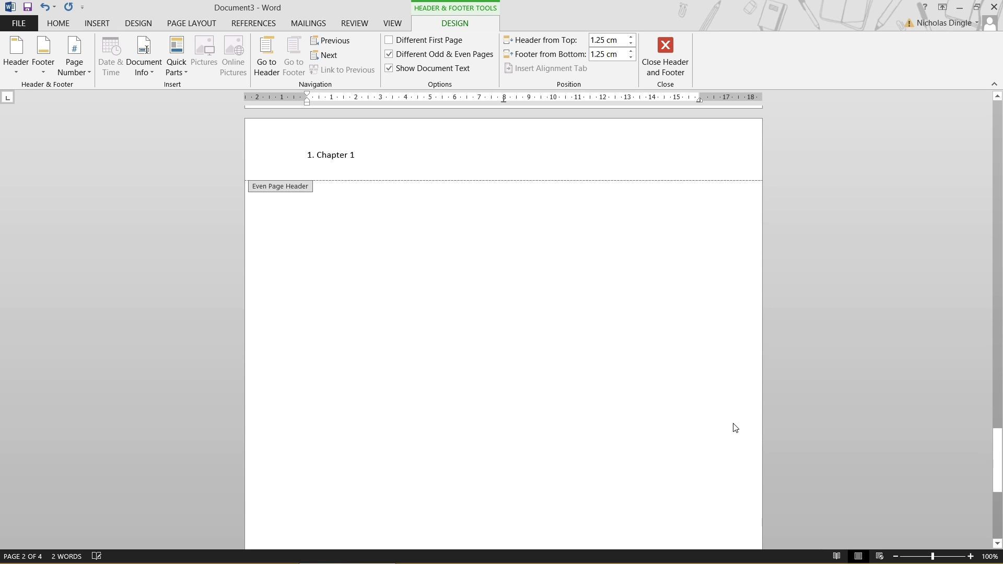
scroll(734, 424, "up", 4)
scroll(733, 423, "up", 20)
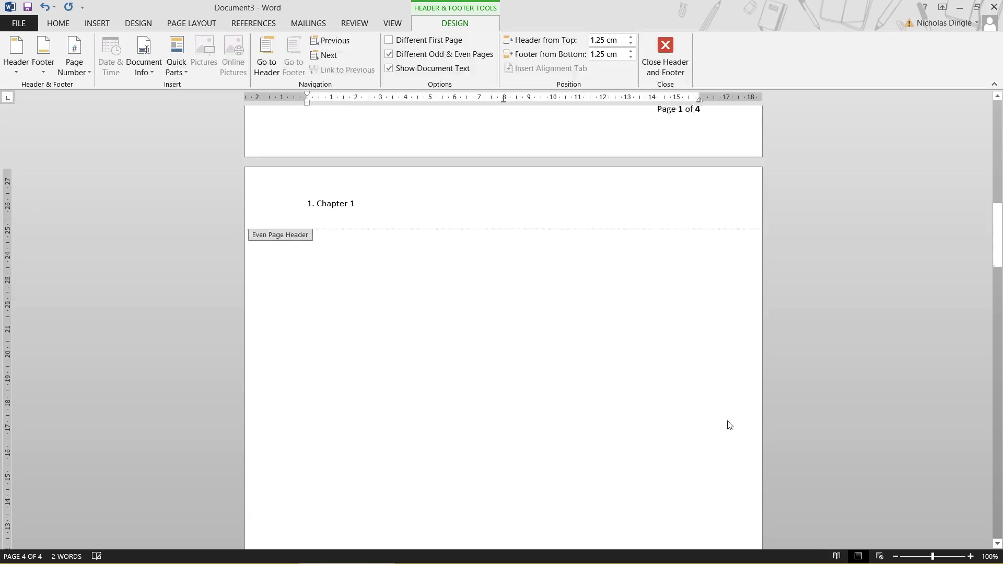
scroll(727, 411, "up", 3)
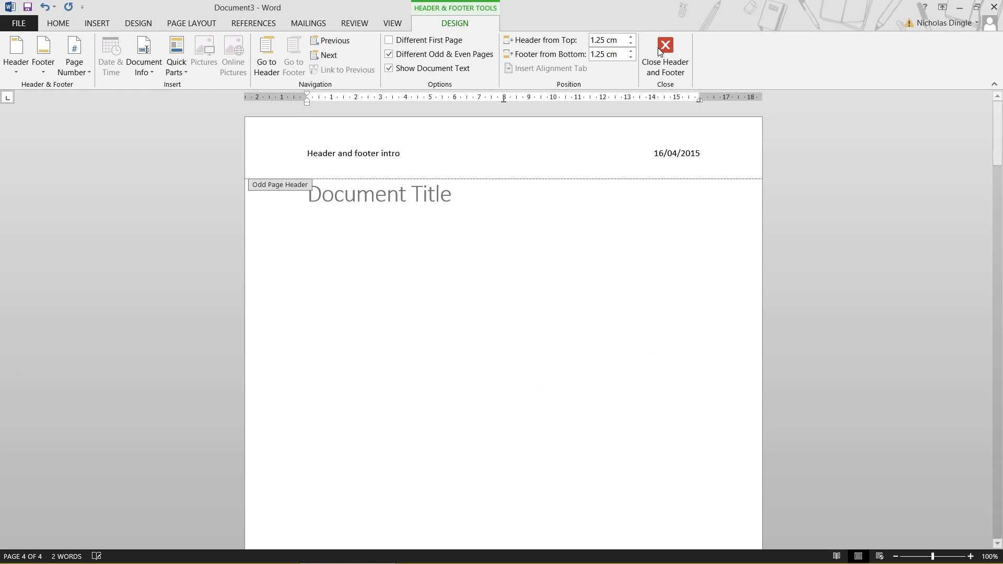
- Close header and footer editing and place the cursor in the Document Title
double_click(459, 195)
scroll(470, 251, "down", 7)
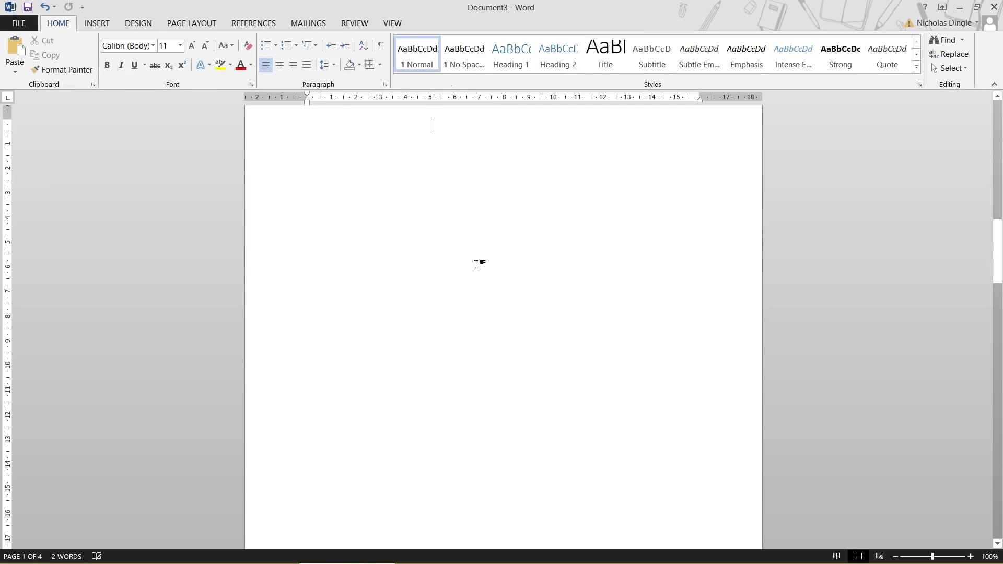
scroll(466, 312, "up", 8)
left_click(441, 201)
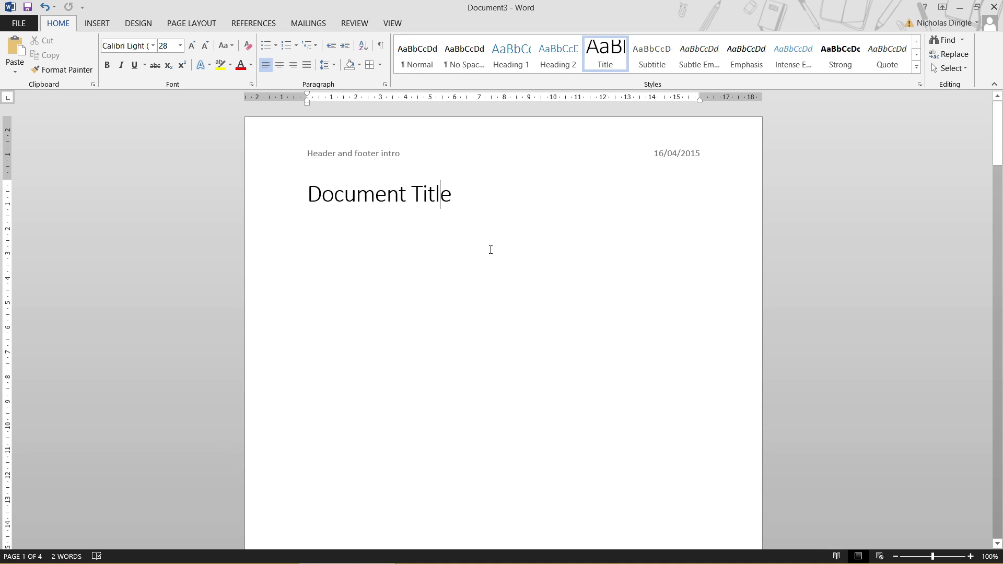